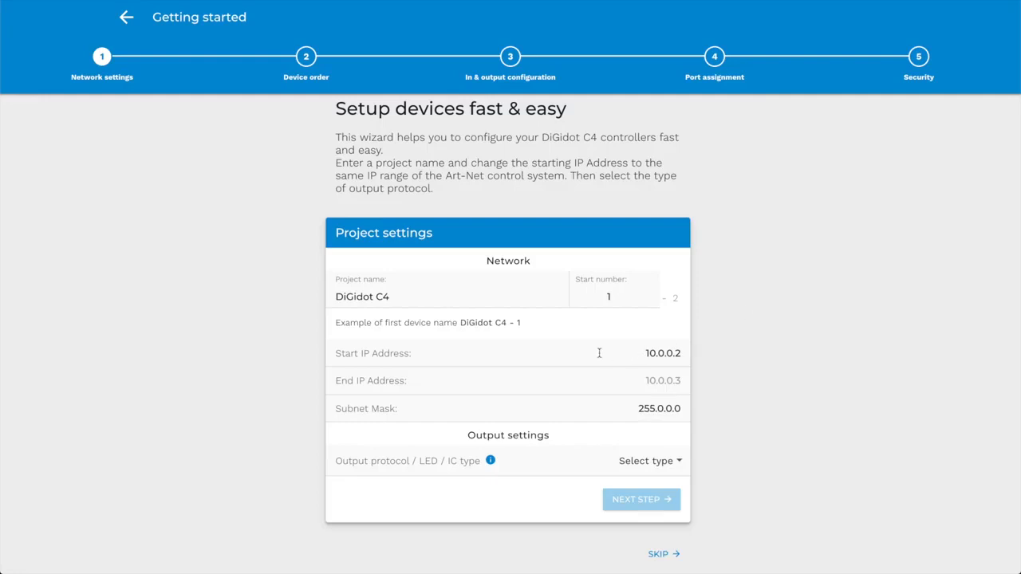
Replace the default project name with Demoboard in the network settings
{"action": "left_click", "coordinate": [407, 299]}
{"action": "key", "text": "BackSpace"}
{"action": "key", "text": "BackSpace"}
{"action": "key", "text": "BackSpace"}
{"action": "key", "text": "BackSpace"}
{"action": "key", "text": "BackSpace"}
{"action": "key", "text": "BackSpace"}
{"action": "key", "text": "BackSpace"}
{"action": "key", "text": "BackSpace"}
{"action": "key", "text": "BackSpace"}
{"action": "type", "text": "emoboard"}
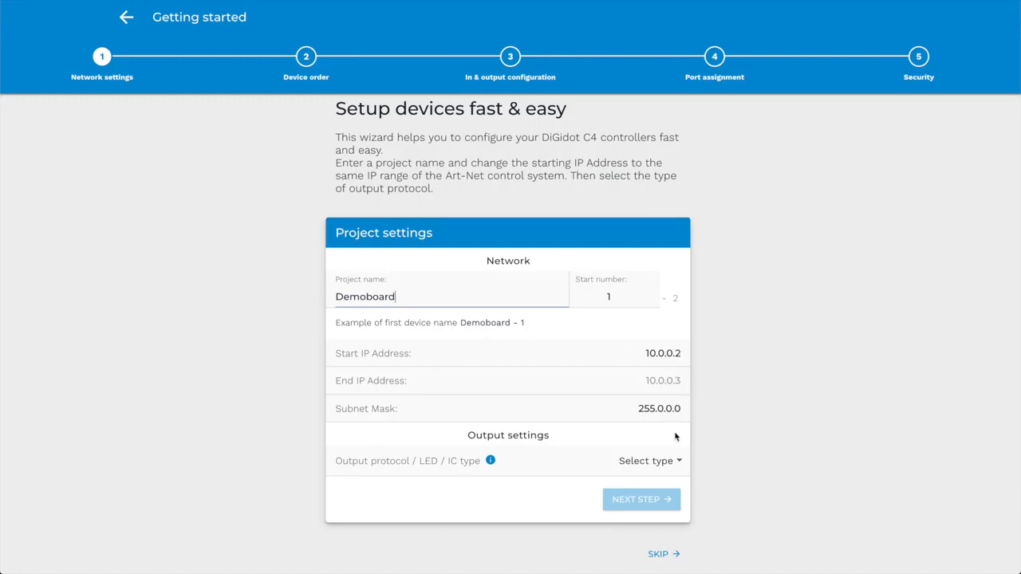
Choose WS2812S as the output protocol / LED / IC type and proceed to the device order
{"action": "left_click", "coordinate": [670, 461]}
{"action": "scroll", "coordinate": [547, 327], "scroll_direction": "down", "scroll_amount": 5}
{"action": "scroll", "coordinate": [549, 327], "scroll_direction": "down", "scroll_amount": 10}
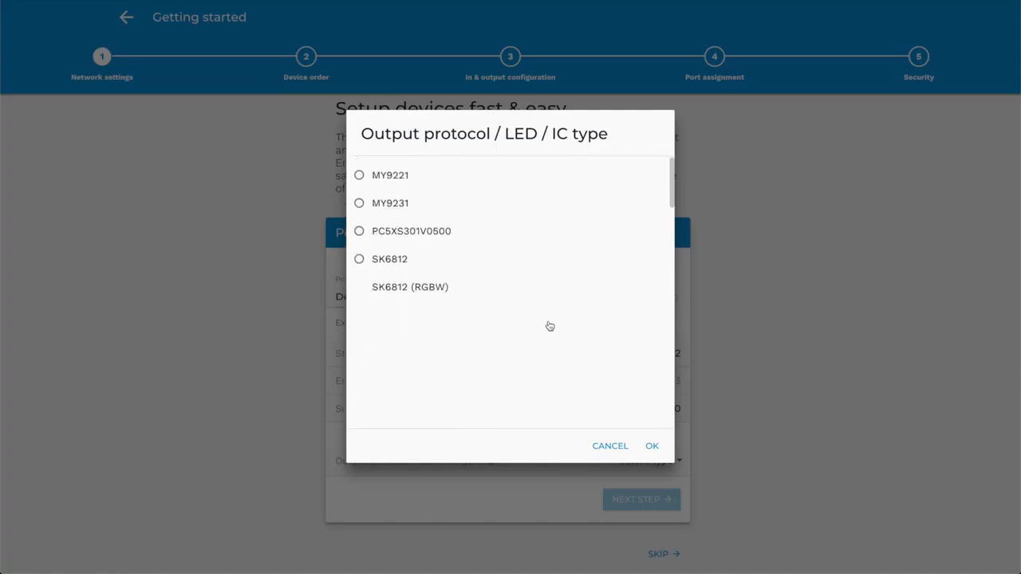
{"action": "scroll", "coordinate": [550, 326], "scroll_direction": "down", "scroll_amount": 10}
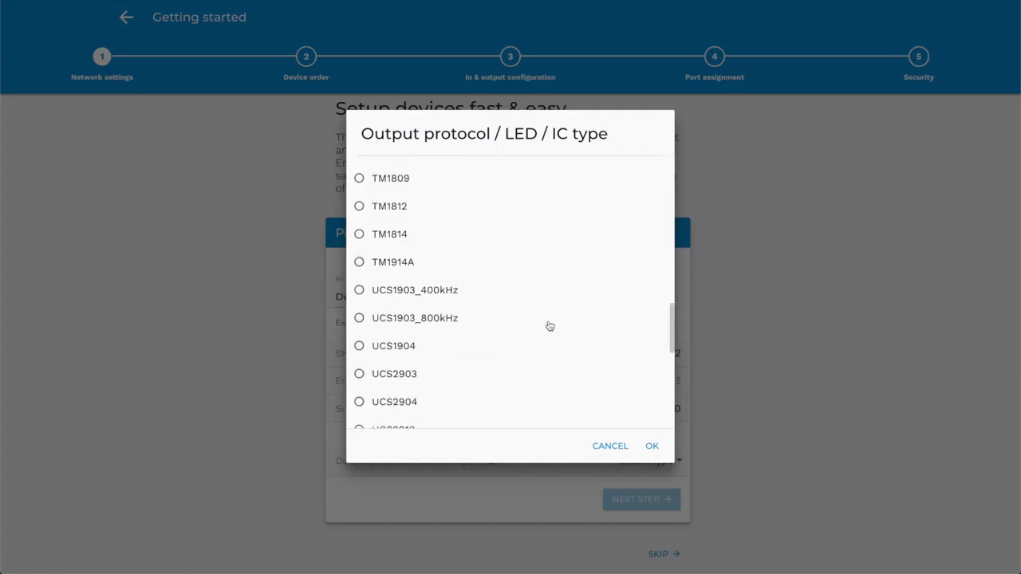
{"action": "left_click", "coordinate": [412, 333]}
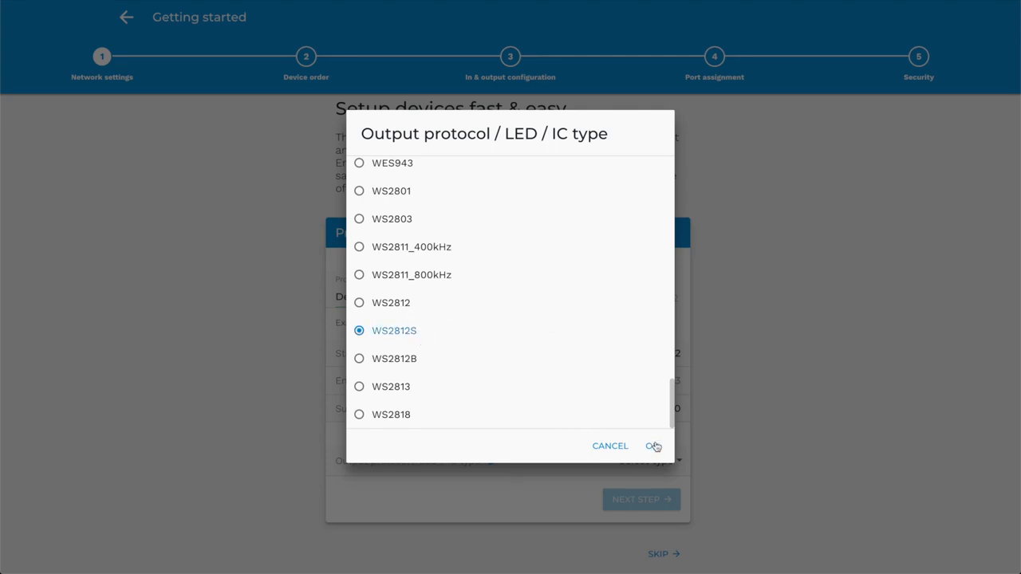
{"action": "left_click", "coordinate": [654, 447]}
{"action": "left_click", "coordinate": [658, 501]}
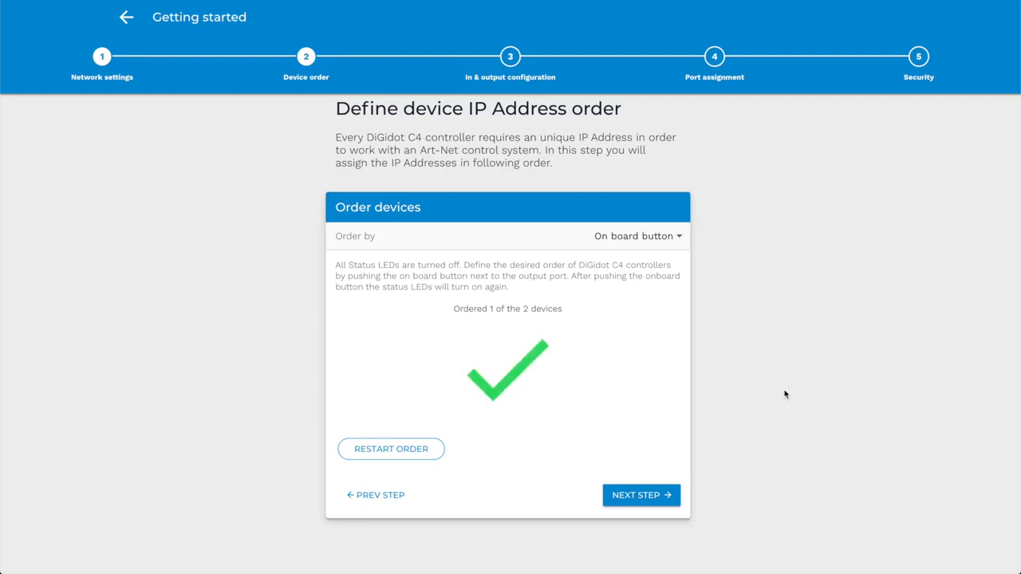
Accept the device order, then set the total output to 8 universes and continue to port assignment
{"action": "left_click", "coordinate": [648, 496]}
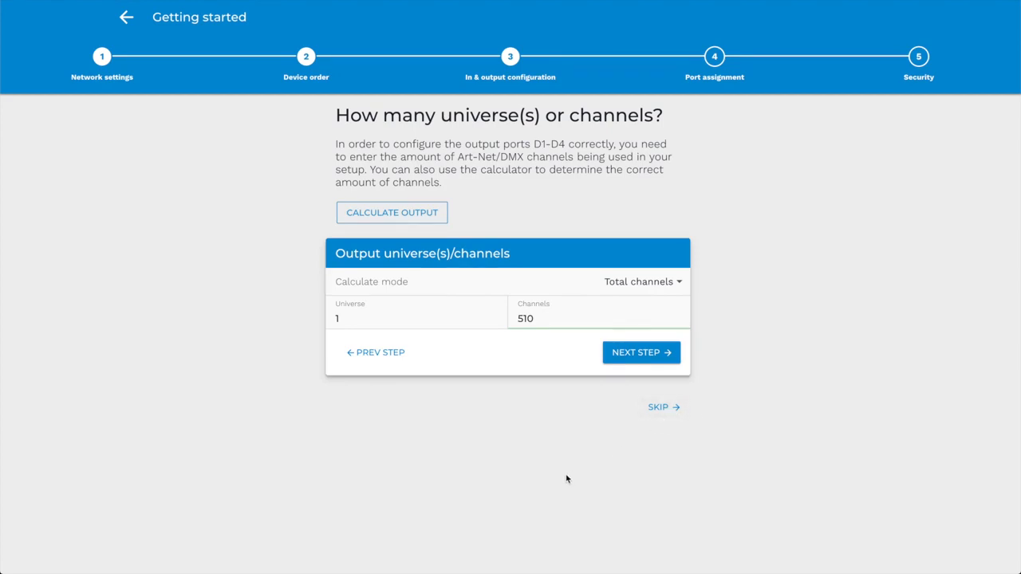
{"action": "left_click", "coordinate": [451, 319]}
{"action": "key", "text": "BackSpace"}
{"action": "type", "text": "2"}
{"action": "key", "text": "Up"}
{"action": "key", "text": "Up"}
{"action": "key", "text": "Up"}
{"action": "key", "text": "Up"}
{"action": "key", "text": "Up"}
{"action": "key", "text": "Up"}
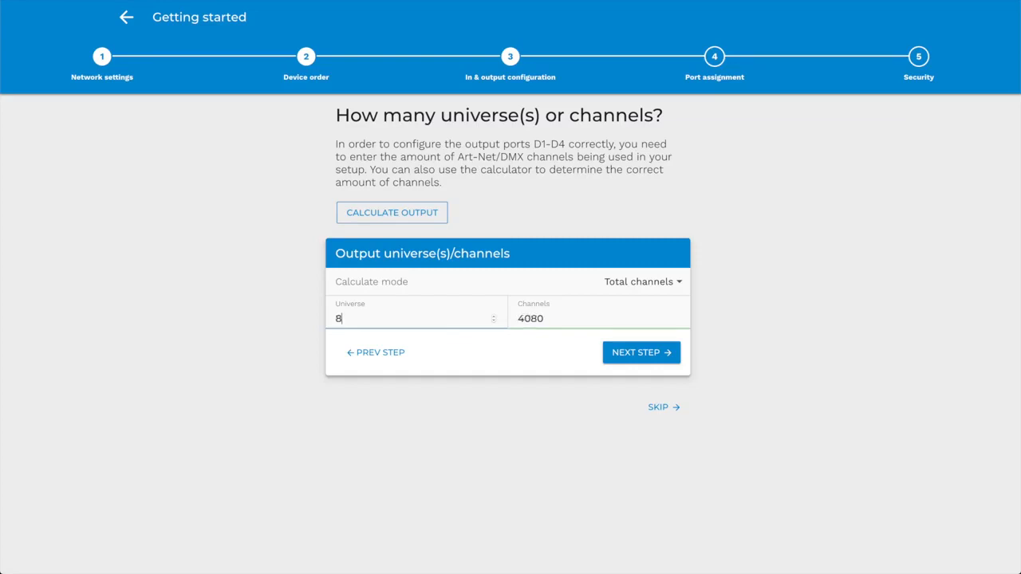
{"action": "key", "text": "Up"}
{"action": "key", "text": "Down"}
{"action": "left_click", "coordinate": [631, 357]}
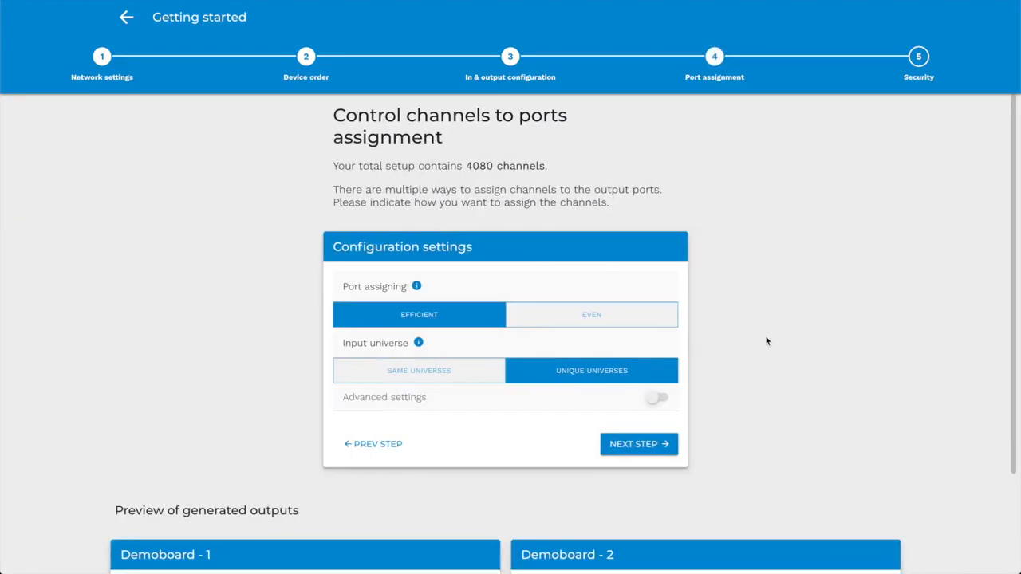
Set port assigning to Even and continue to the security settings
{"action": "scroll", "coordinate": [765, 341], "scroll_direction": "down", "scroll_amount": 2}
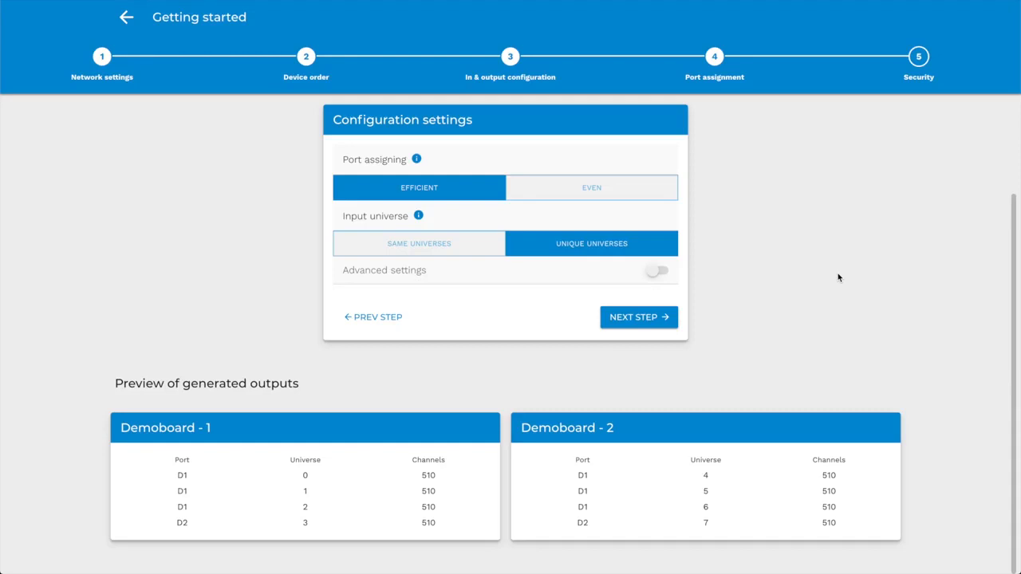
{"action": "left_click", "coordinate": [661, 185]}
{"action": "left_click", "coordinate": [661, 323]}
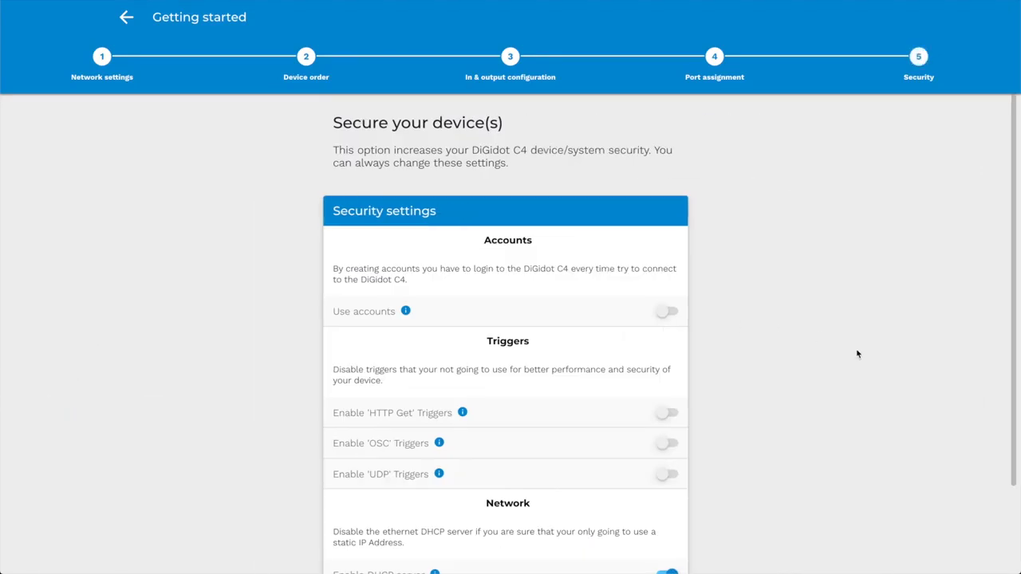
Accept the default security settings and finish the Getting started wizard
{"action": "scroll", "coordinate": [858, 354], "scroll_direction": "down", "scroll_amount": 1}
{"action": "scroll", "coordinate": [858, 355], "scroll_direction": "down", "scroll_amount": 3}
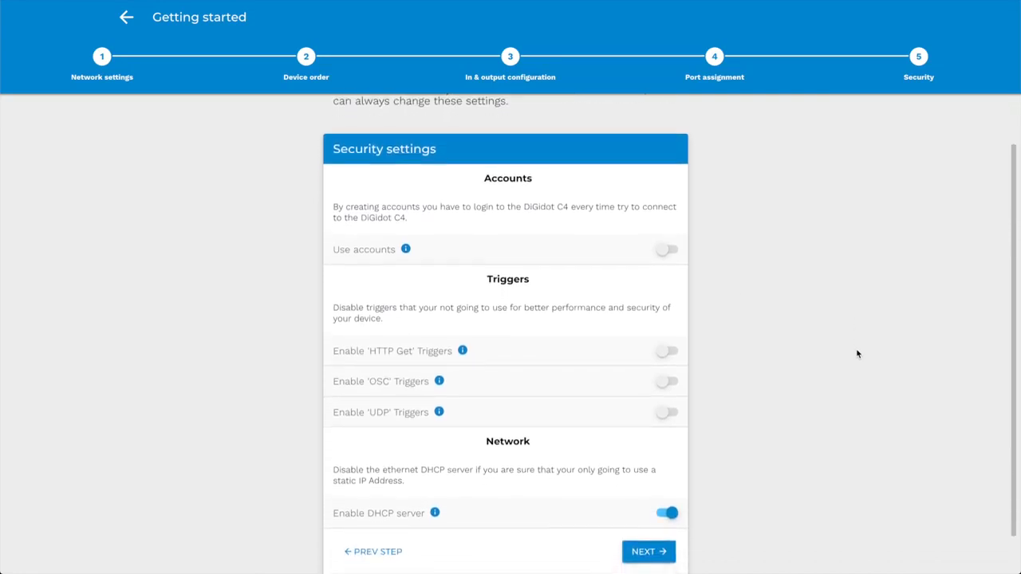
{"action": "scroll", "coordinate": [857, 355], "scroll_direction": "down", "scroll_amount": 2}
{"action": "left_click", "coordinate": [655, 522]}
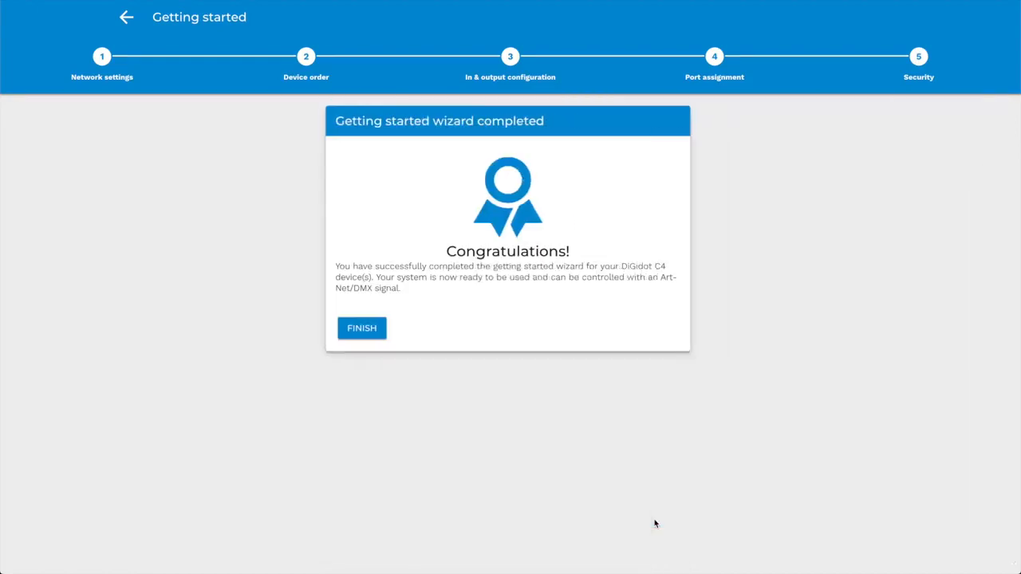
{"action": "left_click", "coordinate": [372, 333]}
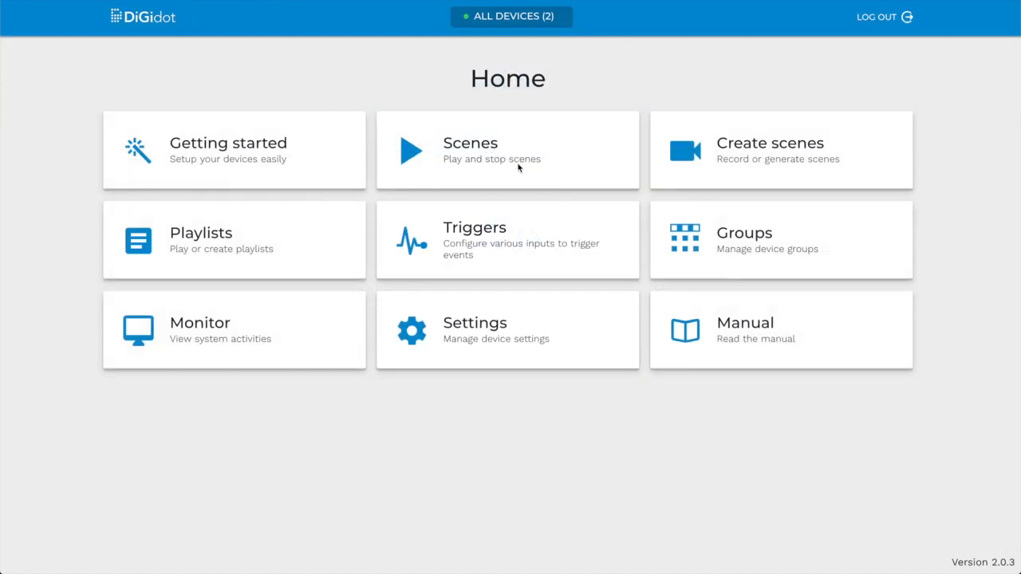
Open the scenes list and play the Scroll scene, followed by the Clouds scene
{"action": "left_click", "coordinate": [552, 159]}
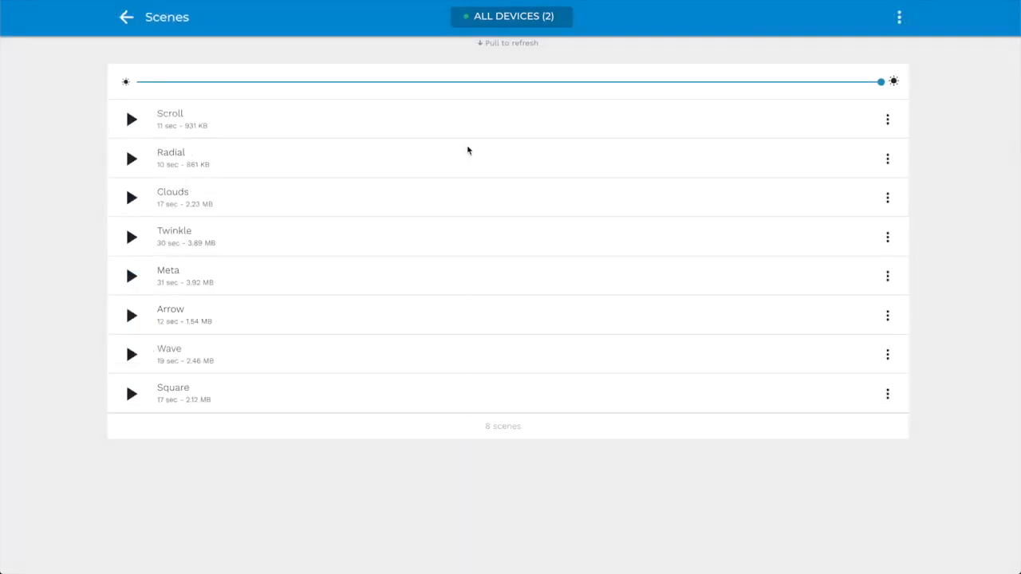
{"action": "left_click", "coordinate": [238, 125]}
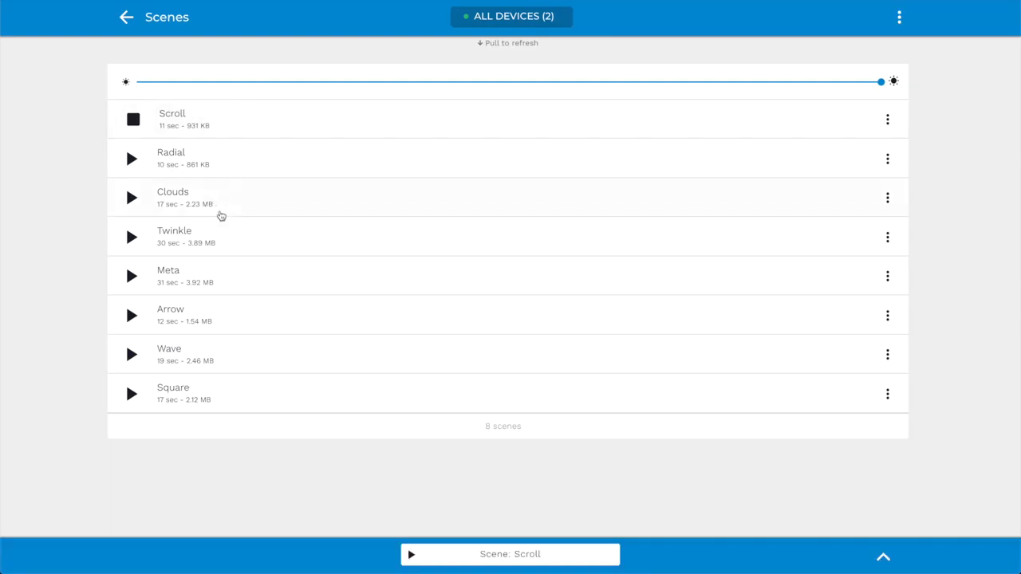
{"action": "left_click", "coordinate": [227, 204]}
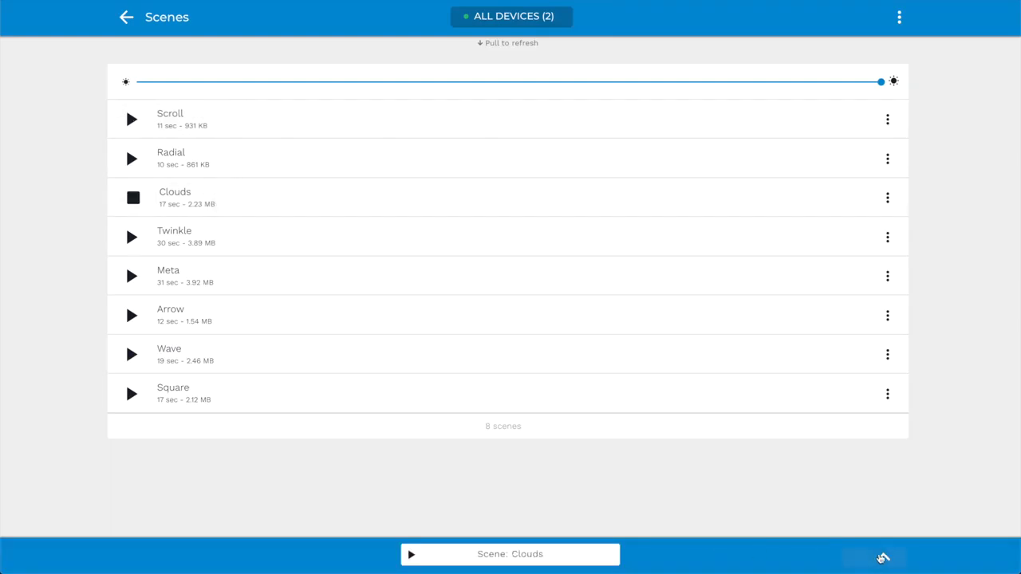
Raise the Clouds scene's playback speed to about 205% and try its color slider in the expanded player controls
{"action": "left_click", "coordinate": [883, 557]}
{"action": "mouse_move", "coordinate": [239, 328]}
{"action": "left_mouse_down"}
{"action": "mouse_move", "coordinate": [240, 319]}
{"action": "mouse_move", "coordinate": [236, 382]}
{"action": "mouse_move", "coordinate": [241, 319]}
{"action": "left_mouse_up"}
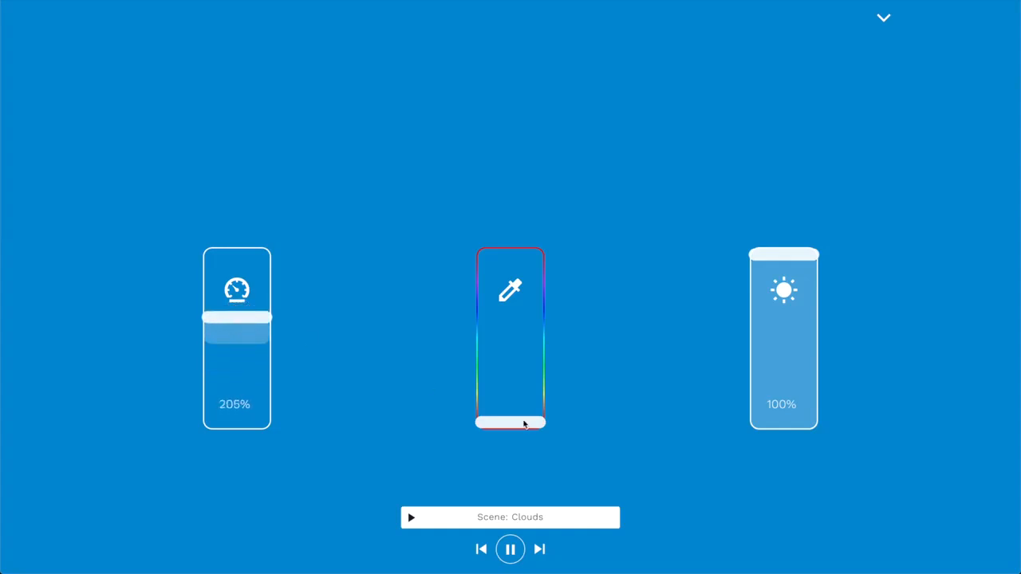
{"action": "mouse_move", "coordinate": [529, 427]}
{"action": "left_mouse_down"}
{"action": "mouse_move", "coordinate": [533, 258]}
{"action": "mouse_move", "coordinate": [537, 425]}
{"action": "left_mouse_up"}
{"action": "left_click", "coordinate": [884, 19]}
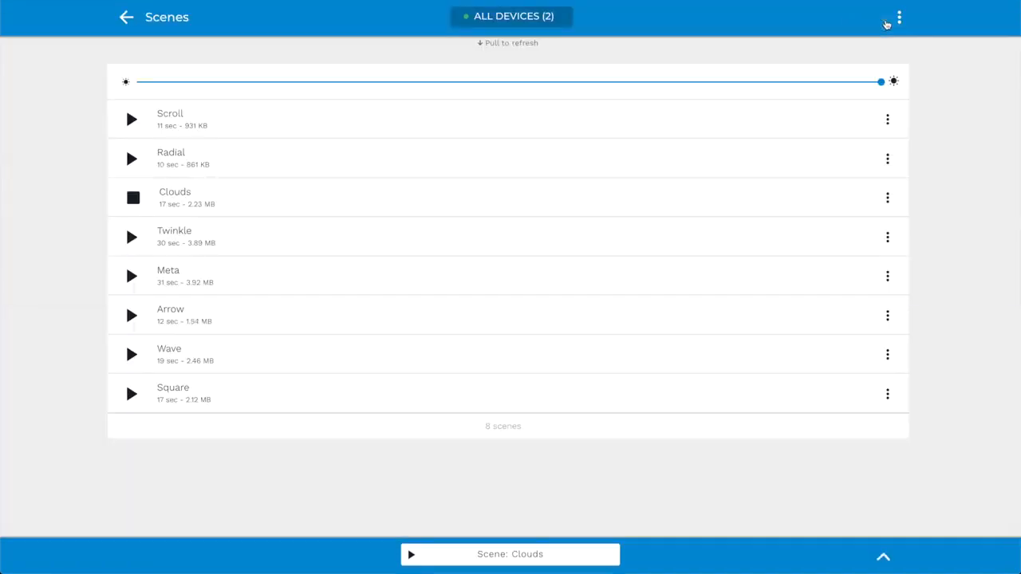
Stop the Clouds scene and reorder the list so Scroll sits directly below Clouds
{"action": "left_click", "coordinate": [712, 191]}
{"action": "left_click", "coordinate": [897, 23]}
{"action": "left_click", "coordinate": [879, 21]}
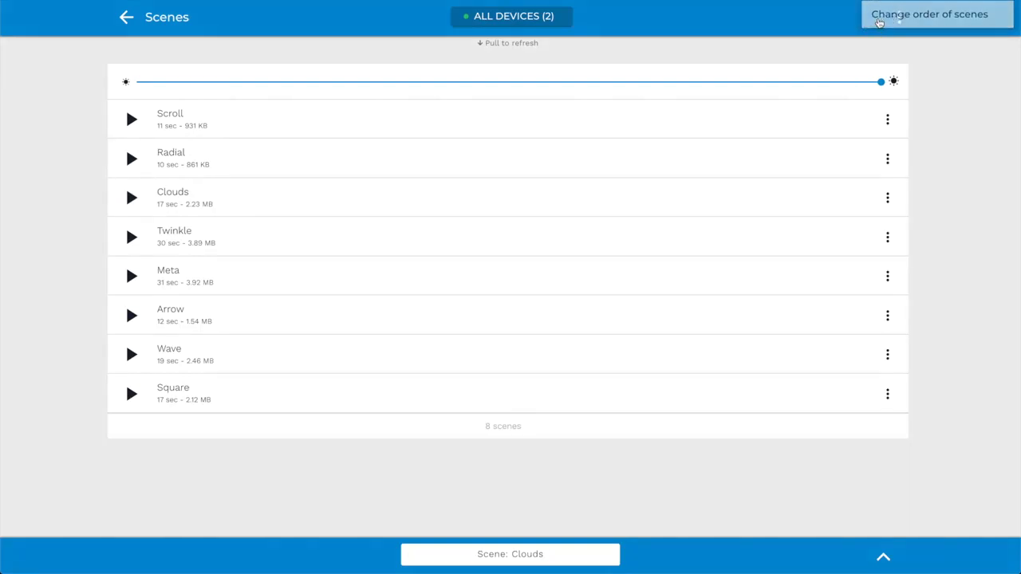
{"action": "left_click_drag", "start_coordinate": [131, 117], "coordinate": [137, 206]}
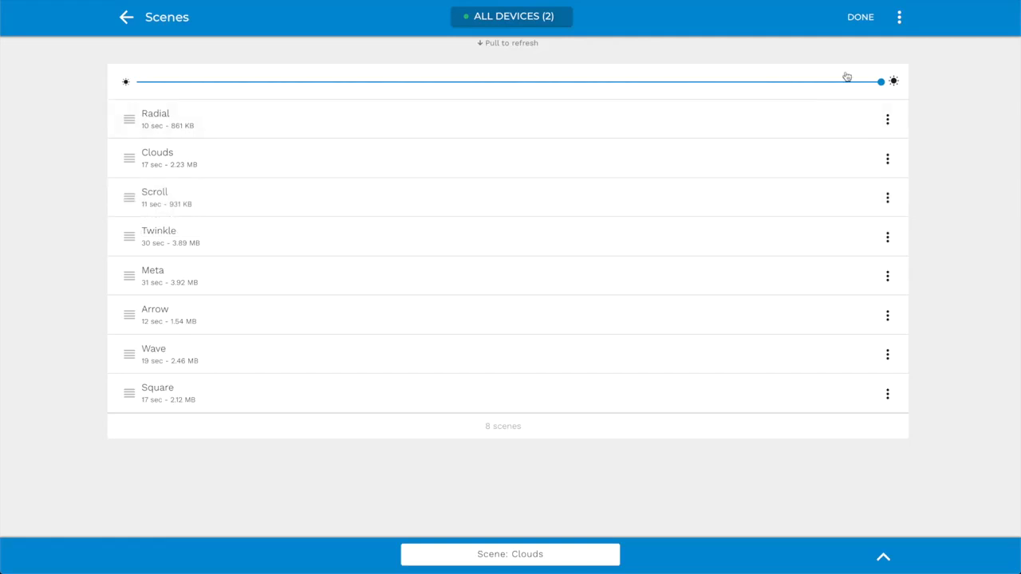
{"action": "left_click", "coordinate": [862, 19]}
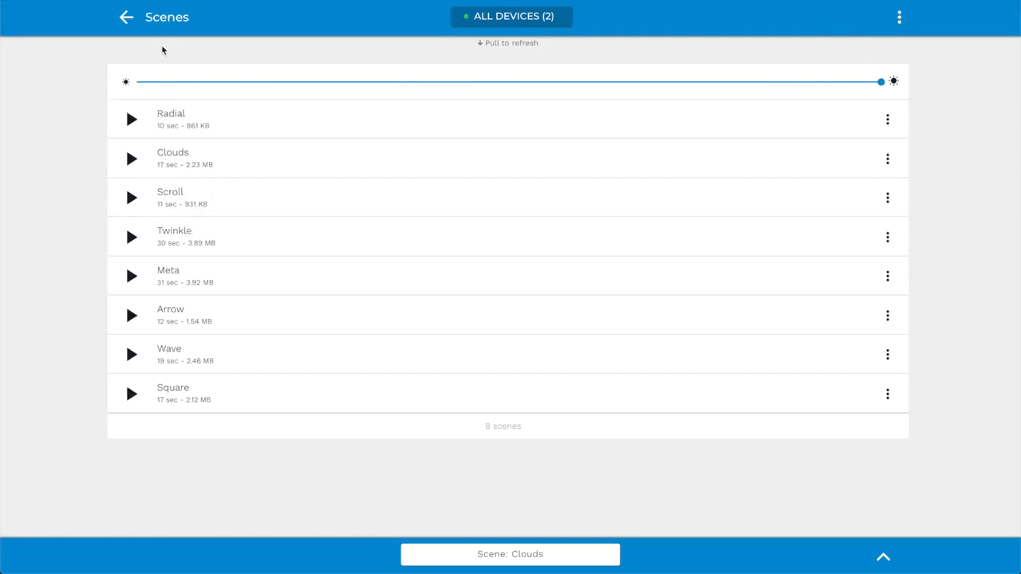
In the scene generator, change the first Colorscroll color to orange with RGB 255,149,0
{"action": "left_click", "coordinate": [129, 21]}
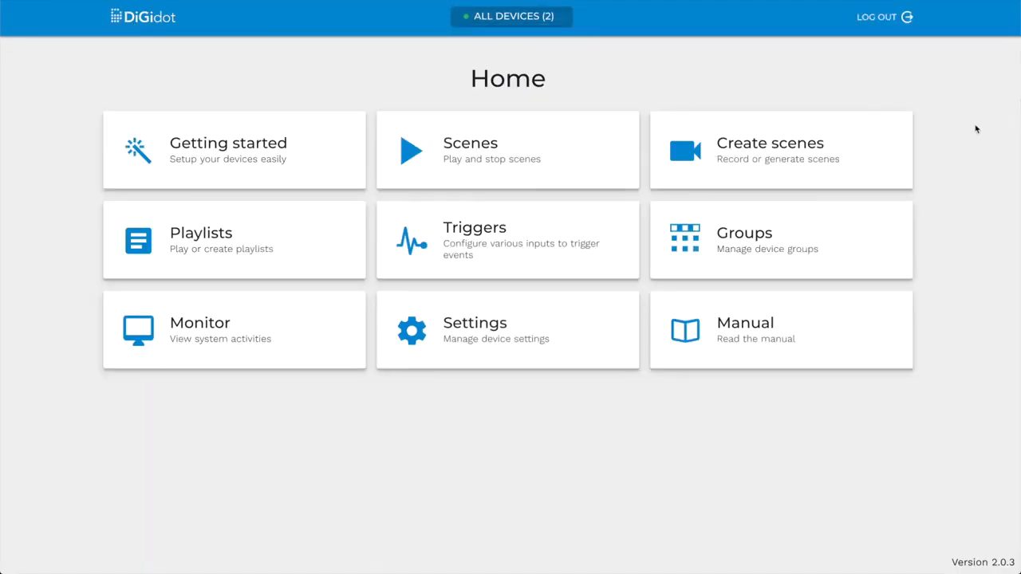
{"action": "left_click", "coordinate": [804, 158]}
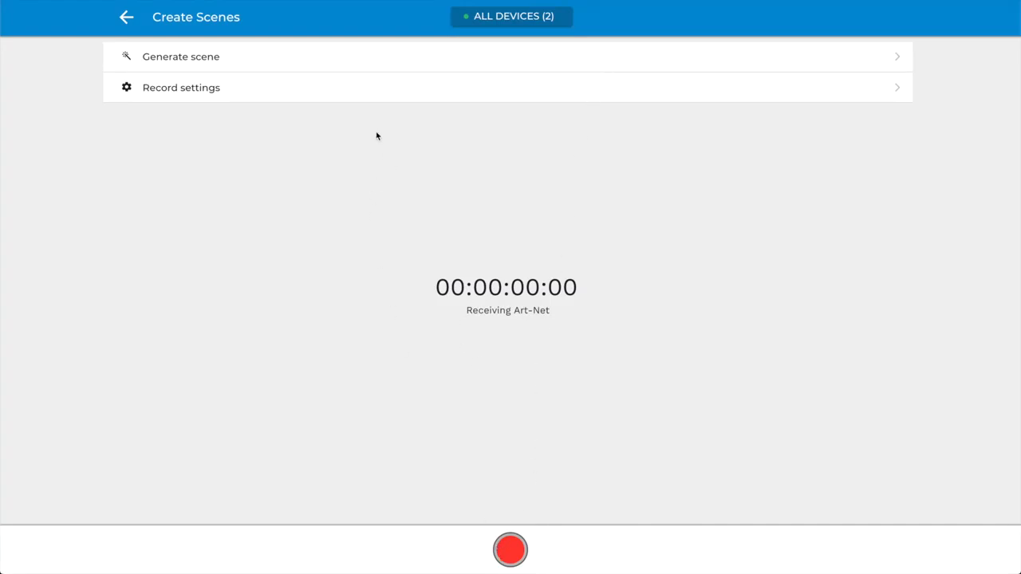
{"action": "left_click", "coordinate": [337, 59]}
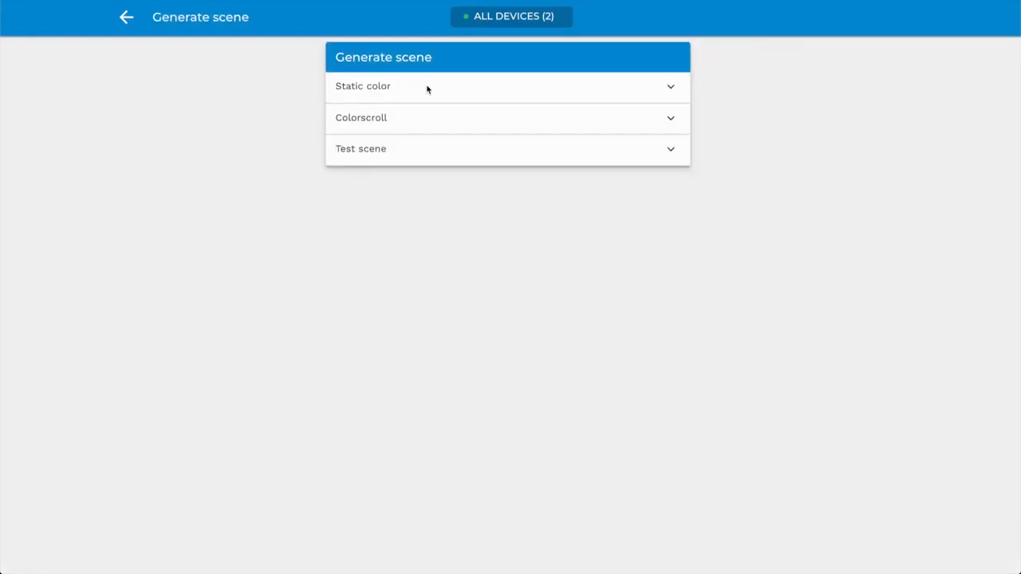
{"action": "left_click", "coordinate": [670, 89]}
{"action": "left_click", "coordinate": [669, 220]}
{"action": "scroll", "coordinate": [731, 290], "scroll_direction": "down", "scroll_amount": 2}
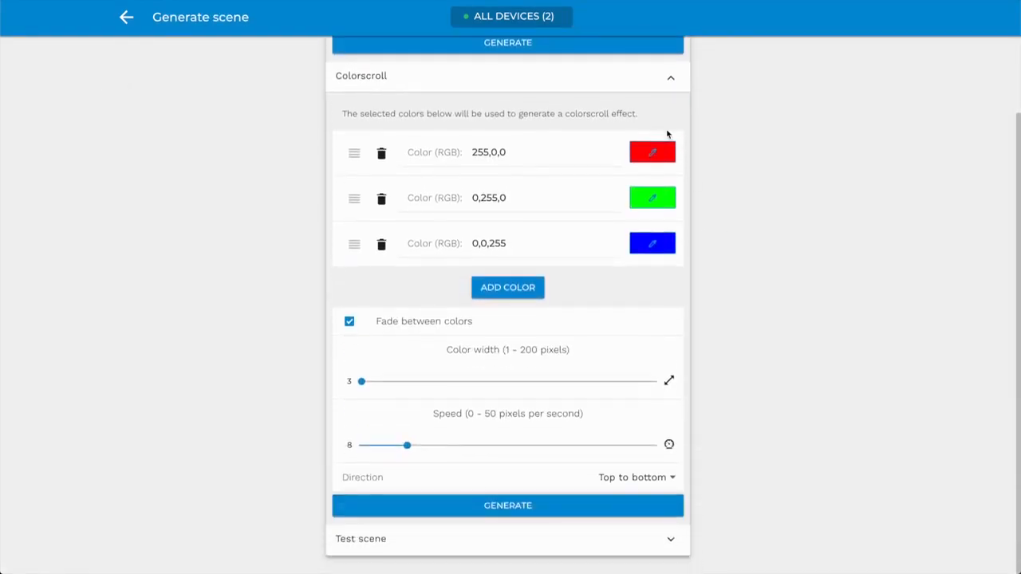
{"action": "left_click", "coordinate": [651, 154]}
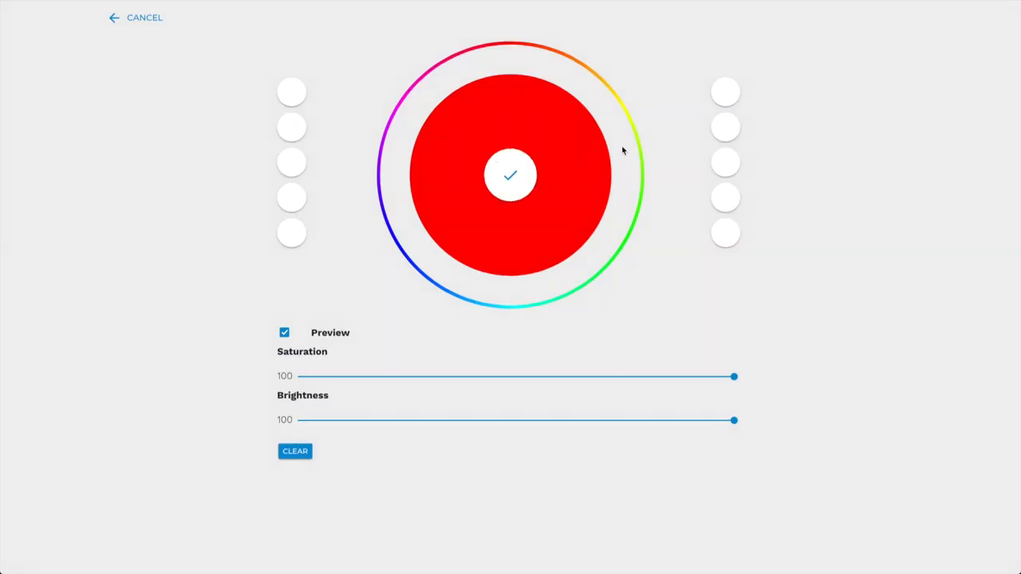
{"action": "left_click", "coordinate": [550, 117]}
{"action": "left_click", "coordinate": [514, 181]}
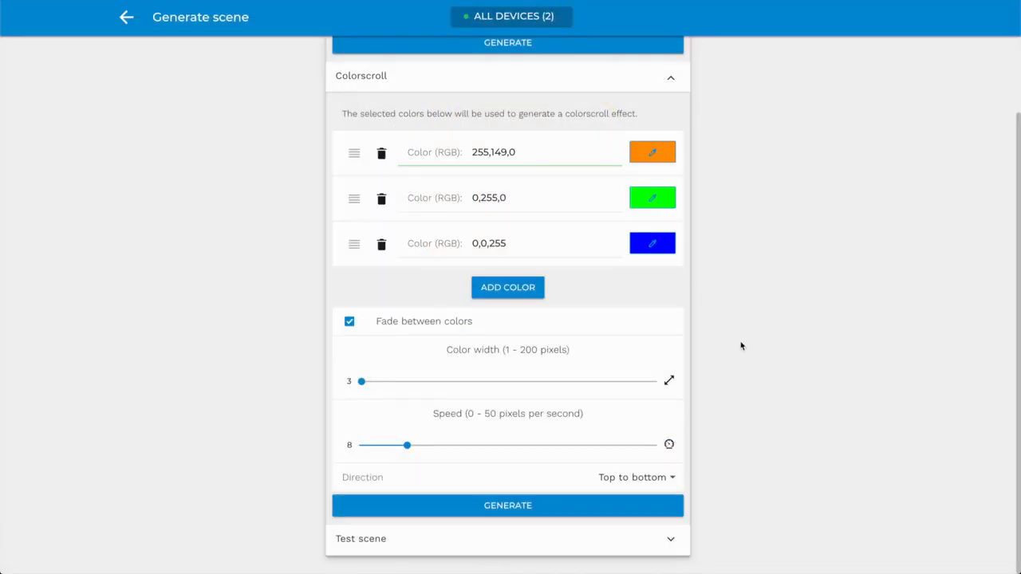
Generate the Colorscroll scene with the name Demoboard and return to the scene creation page
{"action": "left_click", "coordinate": [495, 509]}
{"action": "type", "text": "Demoboard"}
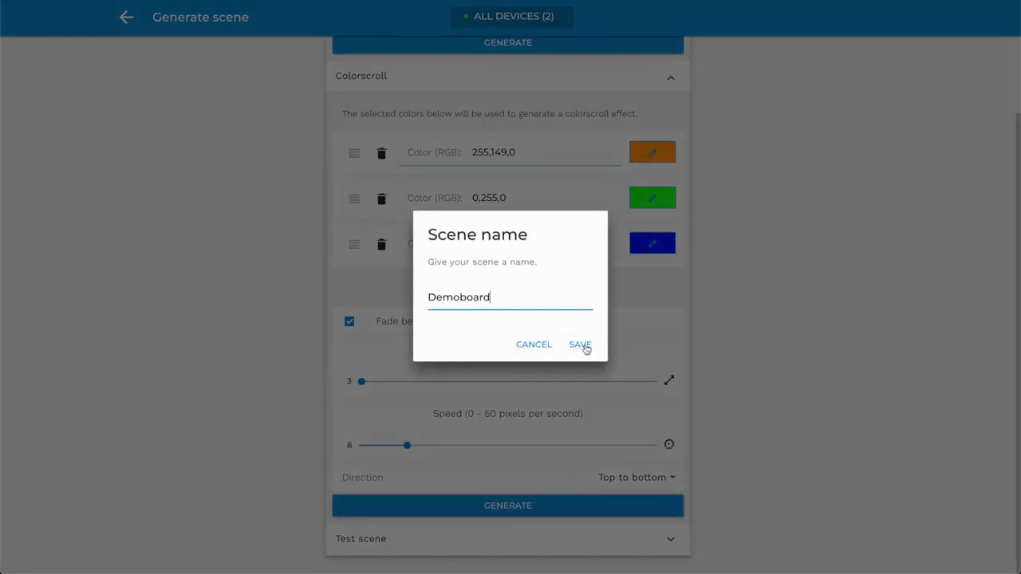
{"action": "left_click", "coordinate": [581, 346]}
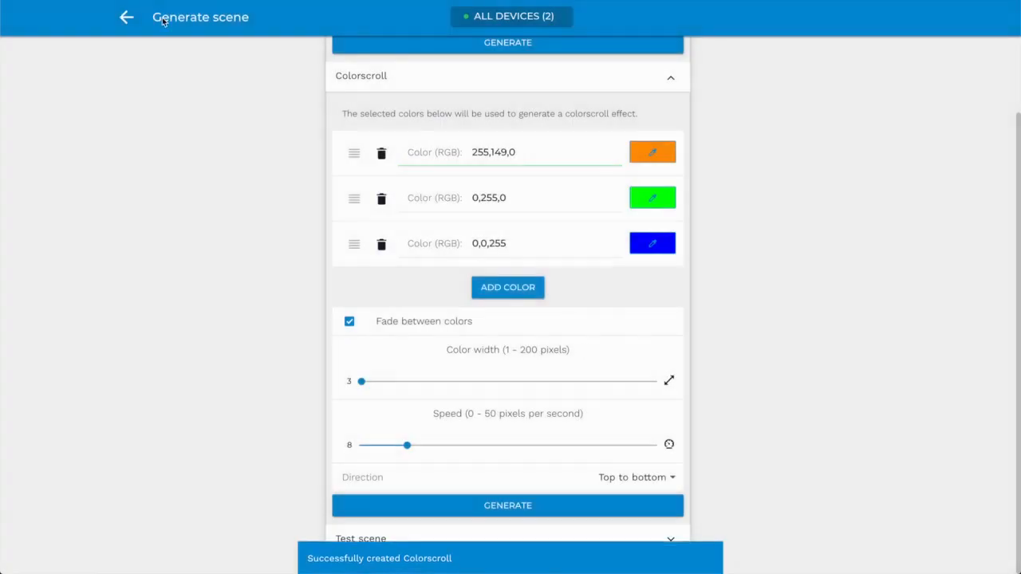
{"action": "scroll", "coordinate": [189, 93], "scroll_direction": "up", "scroll_amount": 2}
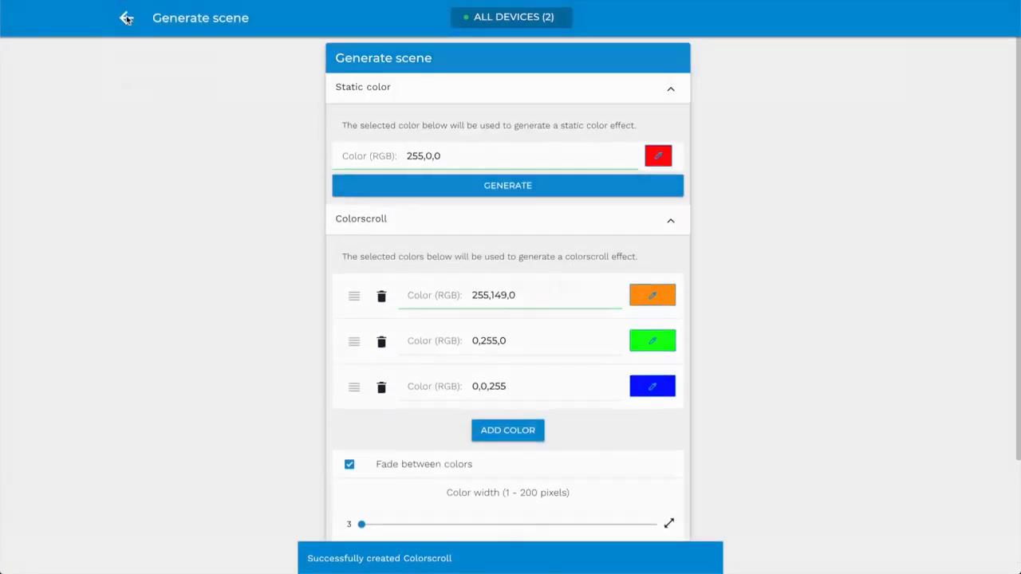
{"action": "left_click", "coordinate": [126, 18]}
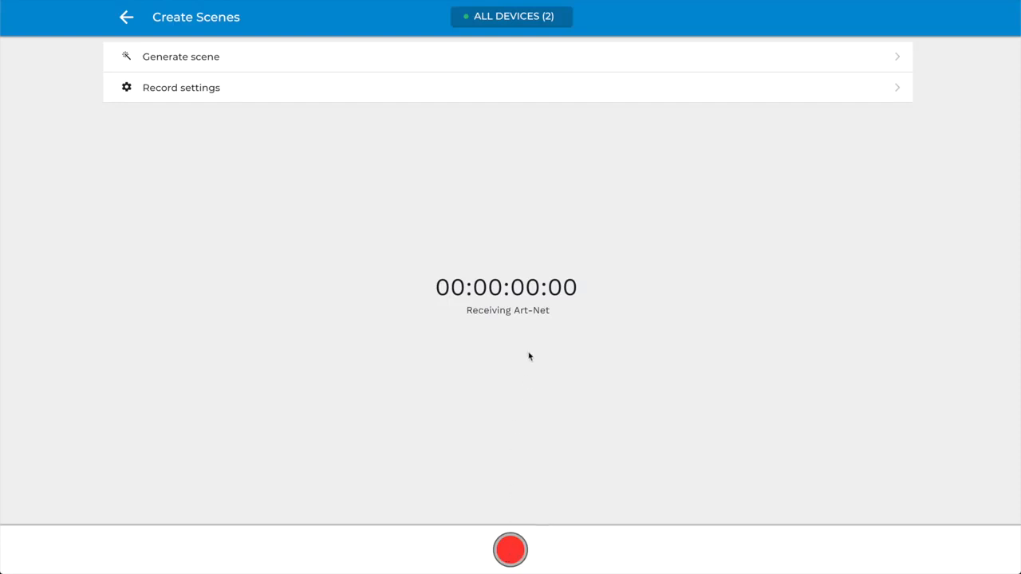
Record about 4.7 seconds of the incoming Art-Net signal and trim the recording with Find Loop
{"action": "left_click", "coordinate": [511, 550]}
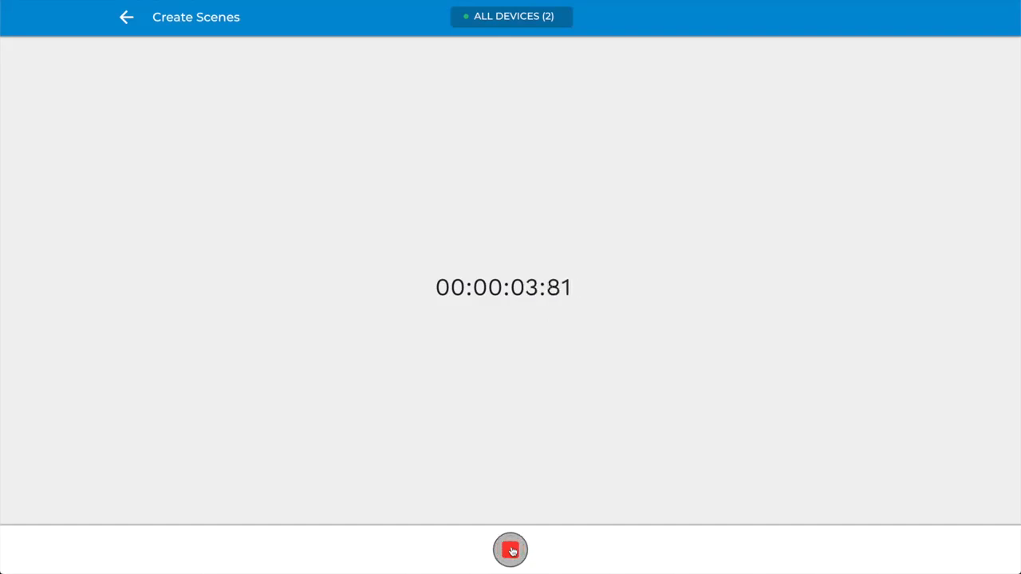
{"action": "left_click", "coordinate": [511, 550]}
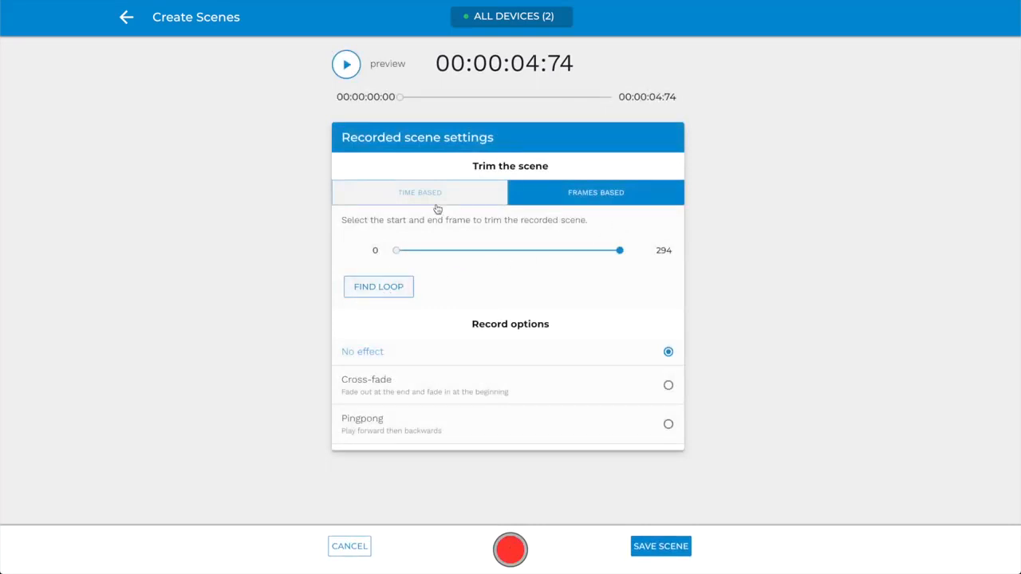
{"action": "left_click", "coordinate": [379, 287]}
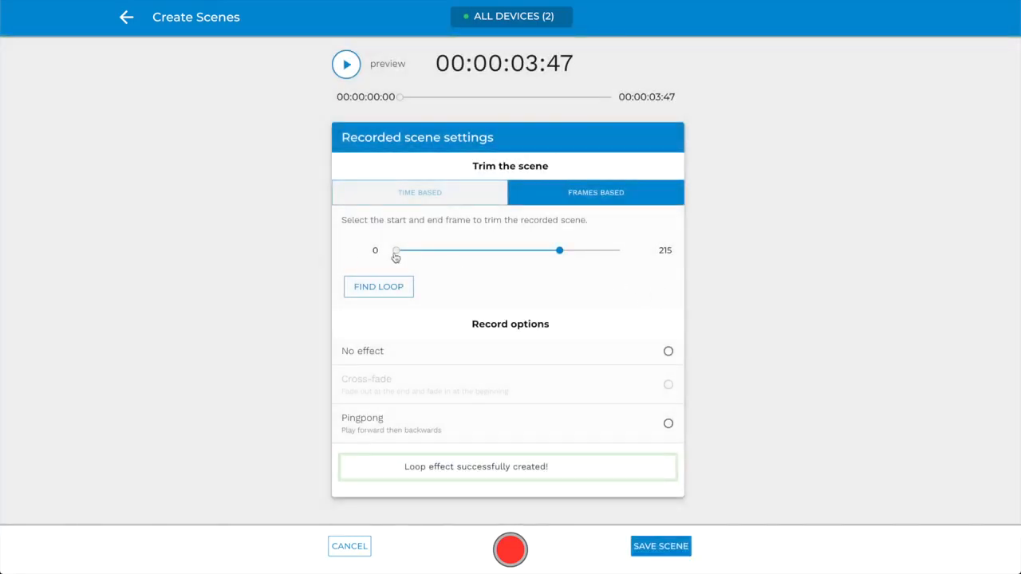
{"action": "mouse_move", "coordinate": [395, 257]}
{"action": "left_mouse_down"}
{"action": "mouse_move", "coordinate": [410, 255]}
{"action": "mouse_move", "coordinate": [394, 256]}
{"action": "left_mouse_up"}
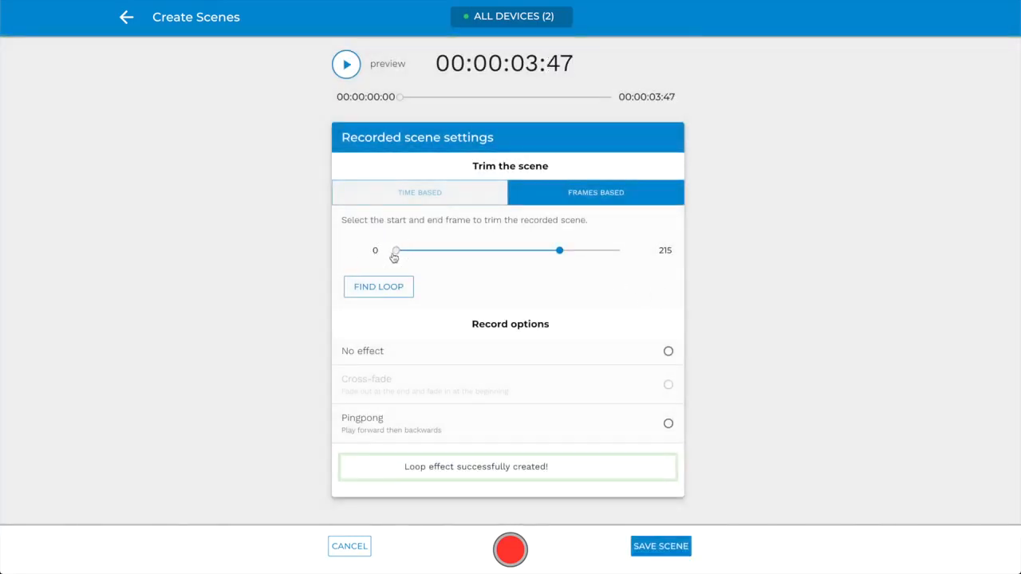
Save the recorded scene with the name "demo board effect"
{"action": "left_click", "coordinate": [661, 547]}
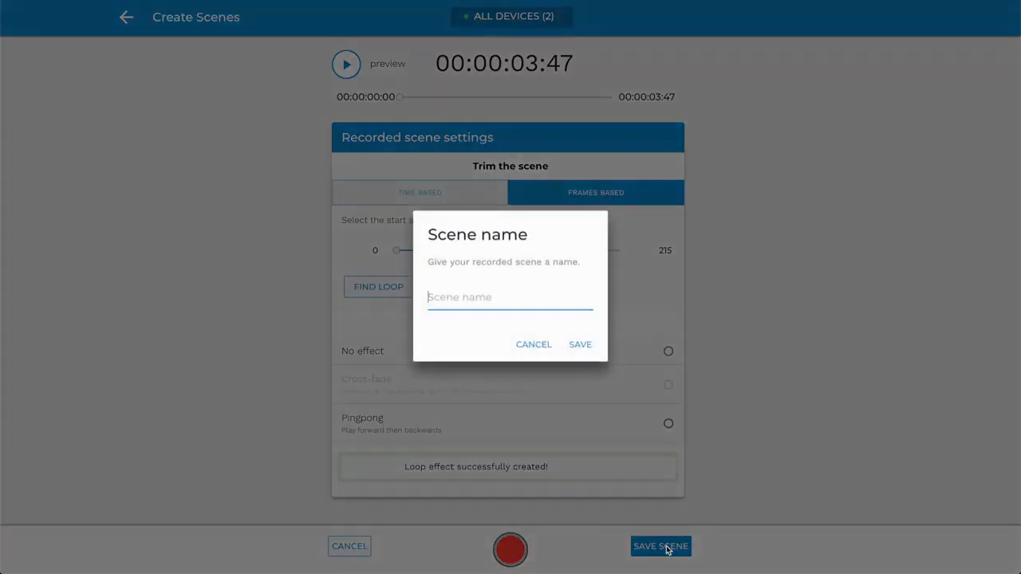
{"action": "type", "text": "demo board effect"}
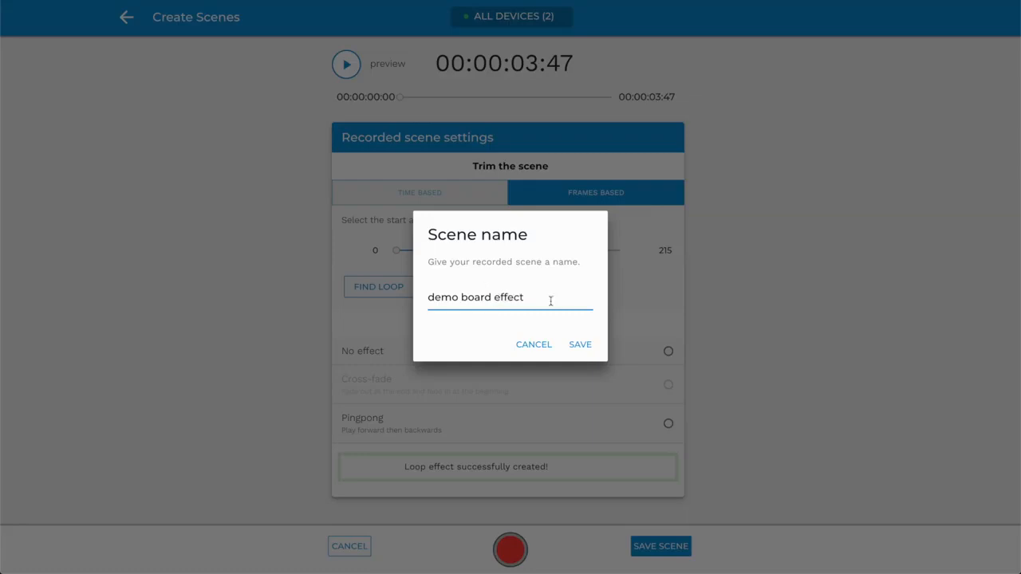
{"action": "left_click", "coordinate": [580, 344]}
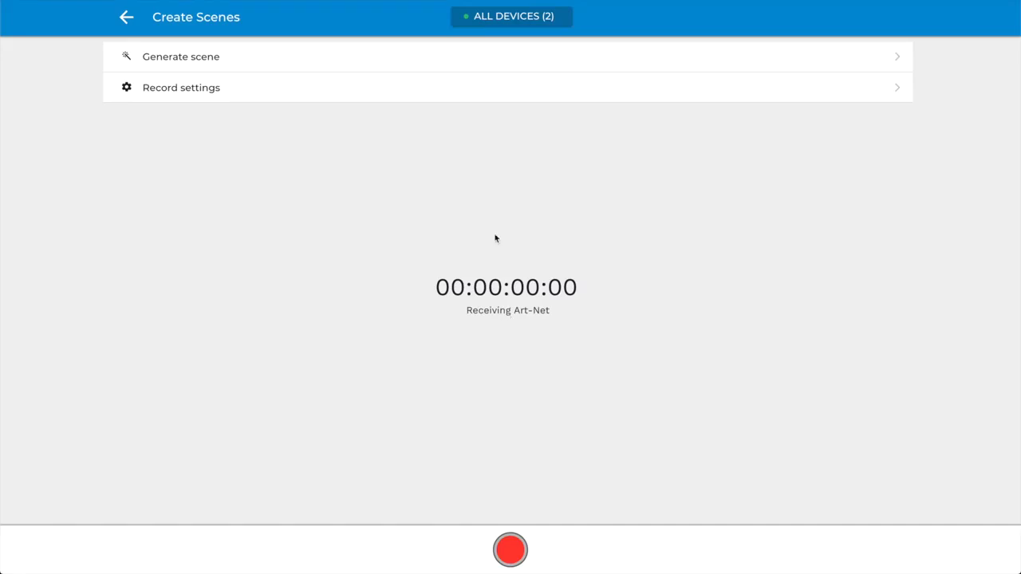
Look at the Art-Net record trigger options in the record settings and return to Home without saving
{"action": "left_click", "coordinate": [564, 89]}
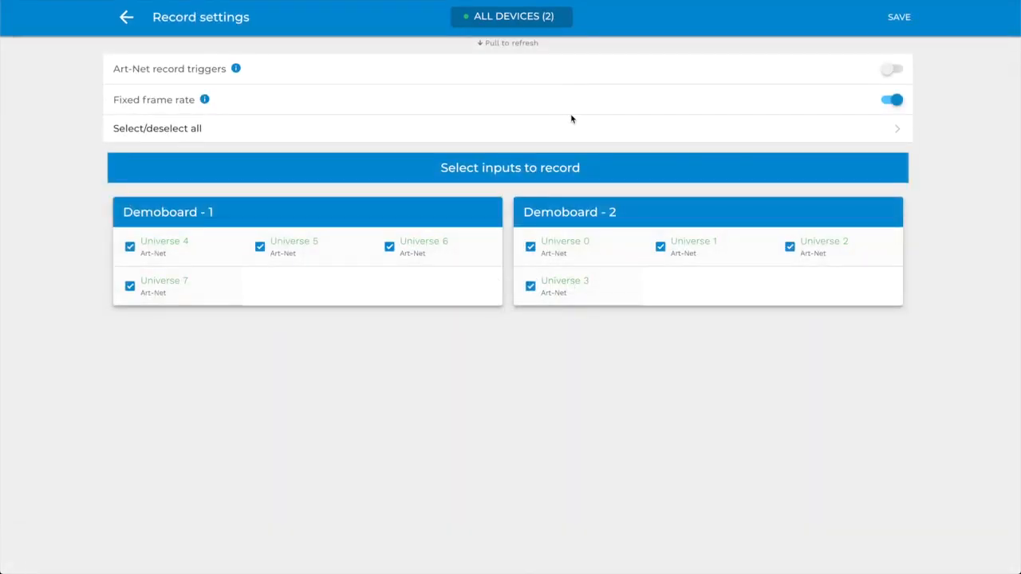
{"action": "left_click", "coordinate": [894, 72]}
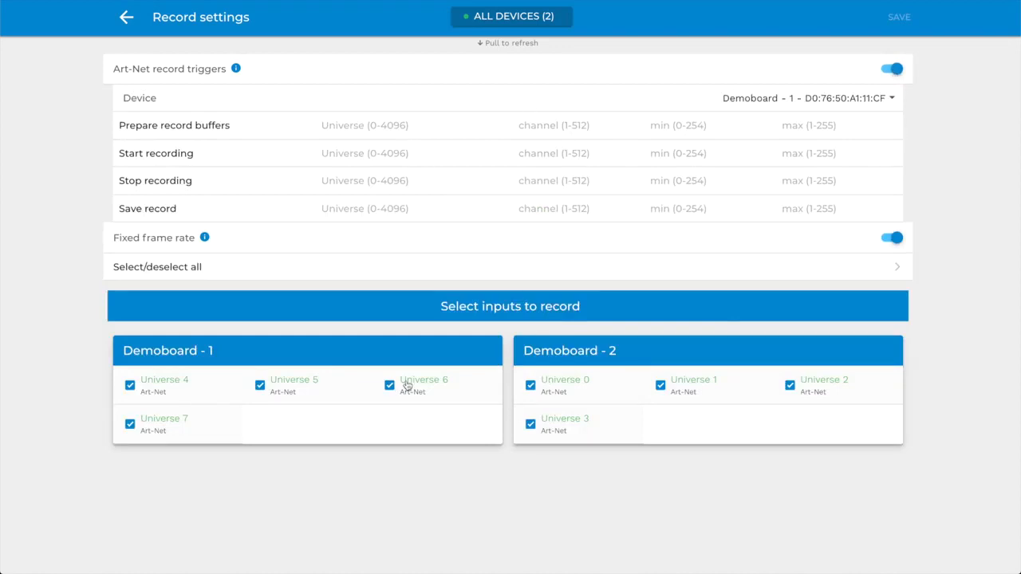
{"action": "left_click", "coordinate": [126, 17]}
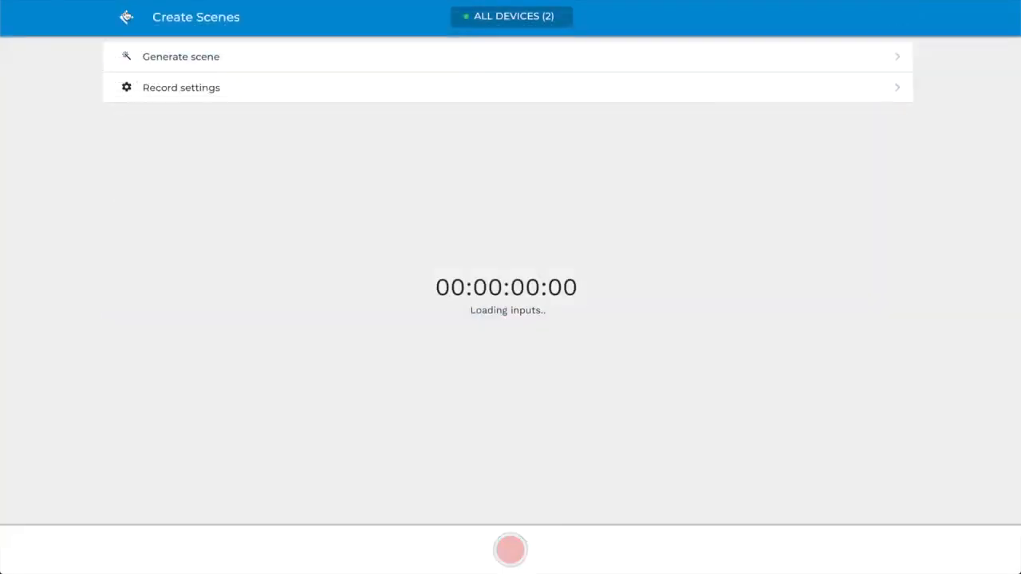
{"action": "left_click", "coordinate": [126, 17]}
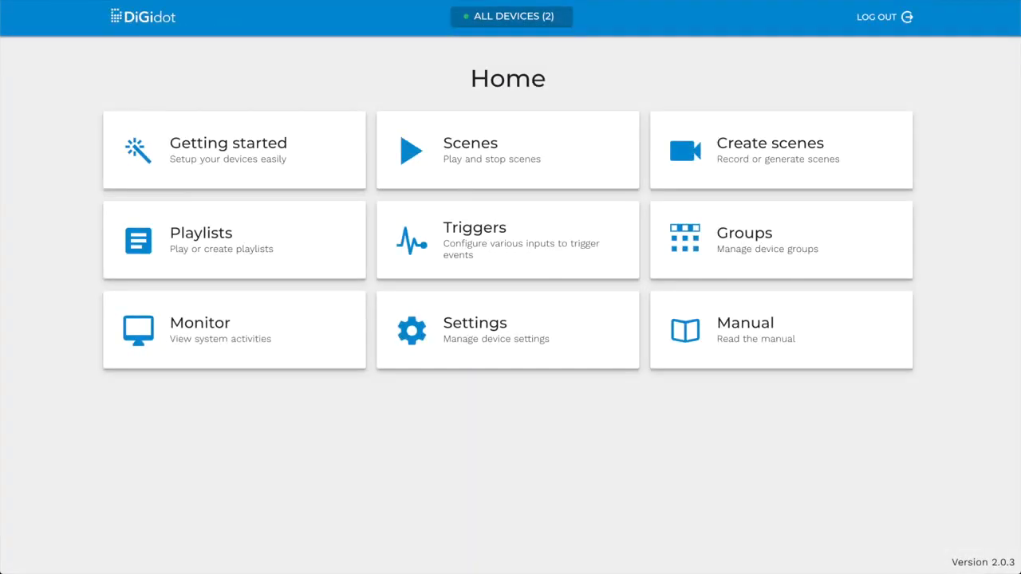
Create a new playlist titled "demoboard"
{"action": "left_click", "coordinate": [271, 230]}
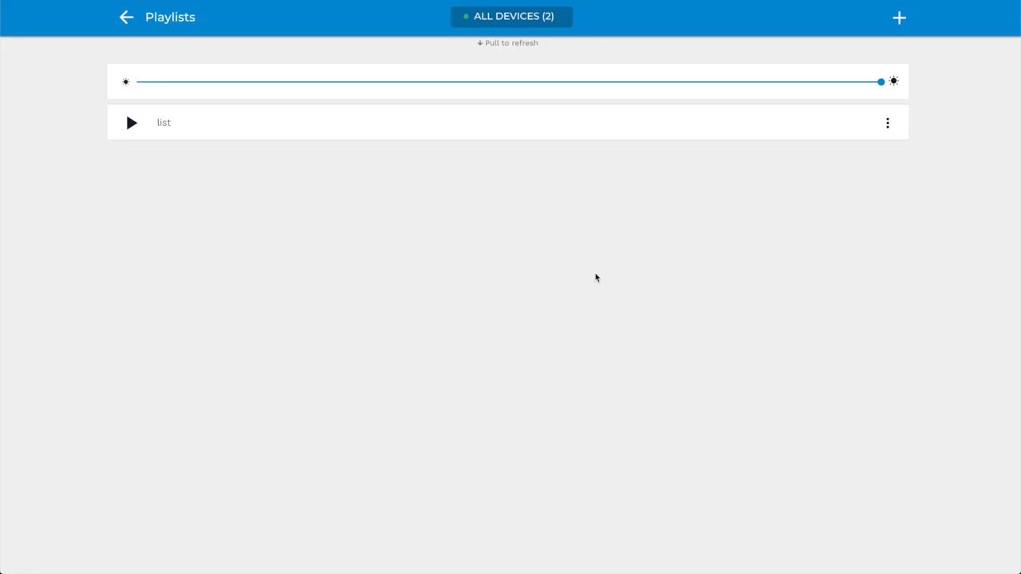
{"action": "left_click", "coordinate": [901, 22]}
{"action": "left_click", "coordinate": [456, 191]}
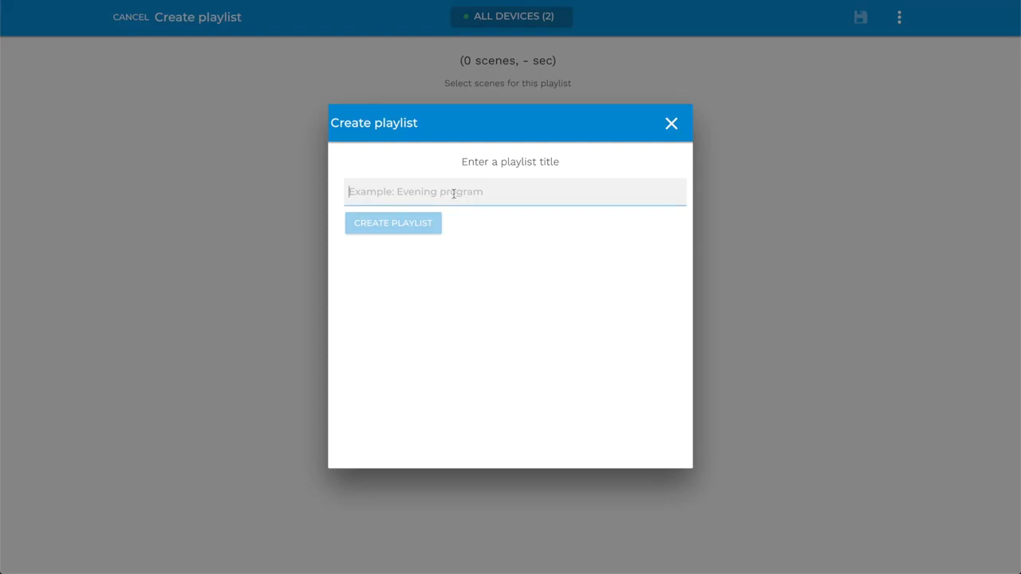
{"action": "type", "text": "demoboard"}
{"action": "left_click", "coordinate": [403, 231]}
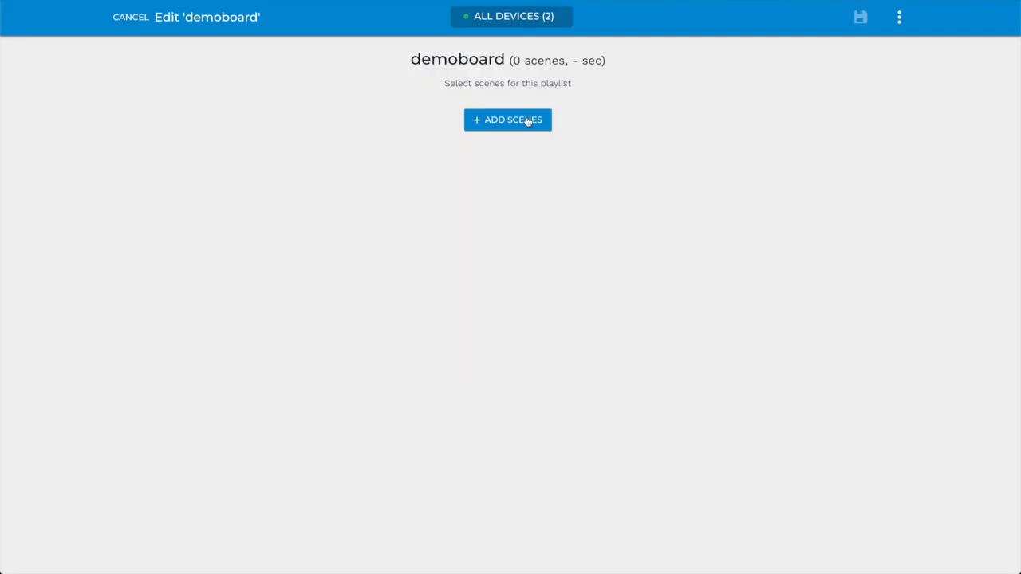
Add the scenes Scroll, Radial, Clouds, Twinkle, Meta and Arrow to the demoboard playlist
{"action": "left_click", "coordinate": [527, 121]}
{"action": "left_click", "coordinate": [345, 190]}
{"action": "left_click", "coordinate": [345, 225]}
{"action": "left_click", "coordinate": [346, 245]}
{"action": "left_click", "coordinate": [346, 272]}
{"action": "left_click", "coordinate": [344, 308]}
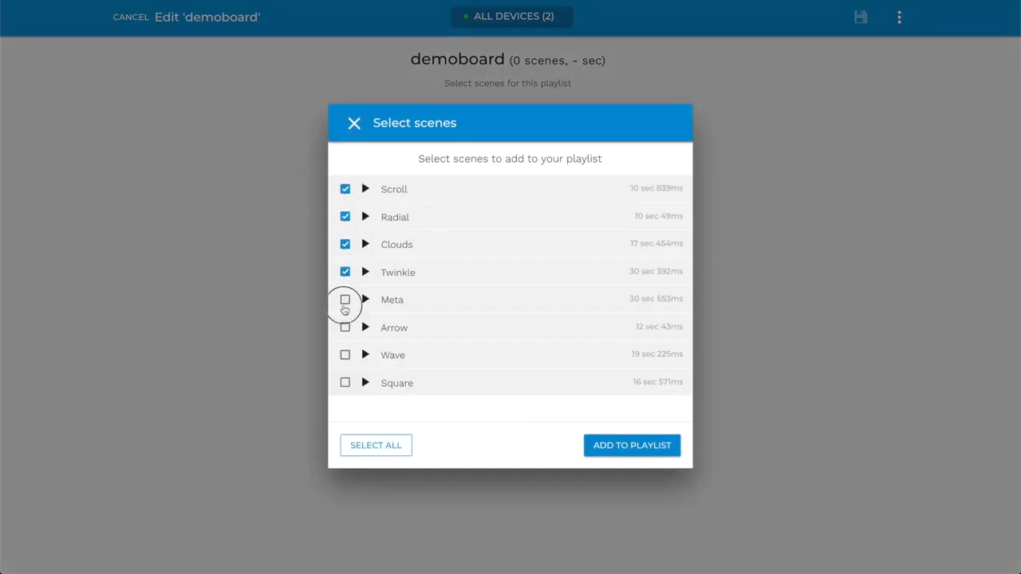
{"action": "left_click", "coordinate": [346, 328]}
{"action": "left_click", "coordinate": [366, 330]}
{"action": "left_click", "coordinate": [632, 446]}
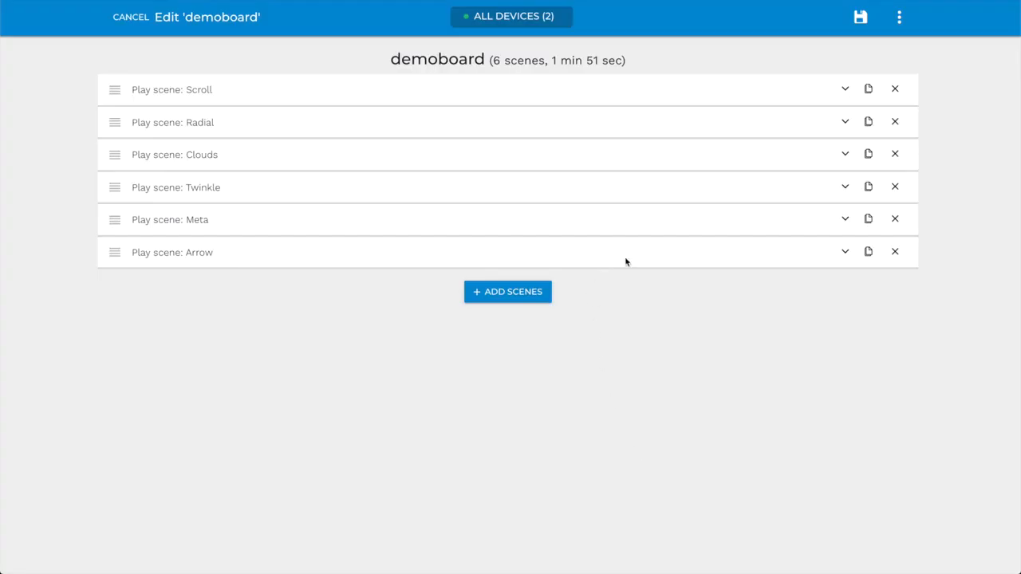
Try 0 play times for infinite repeat on the playlist's Scroll scene and set its play times to 2
{"action": "left_click", "coordinate": [842, 89]}
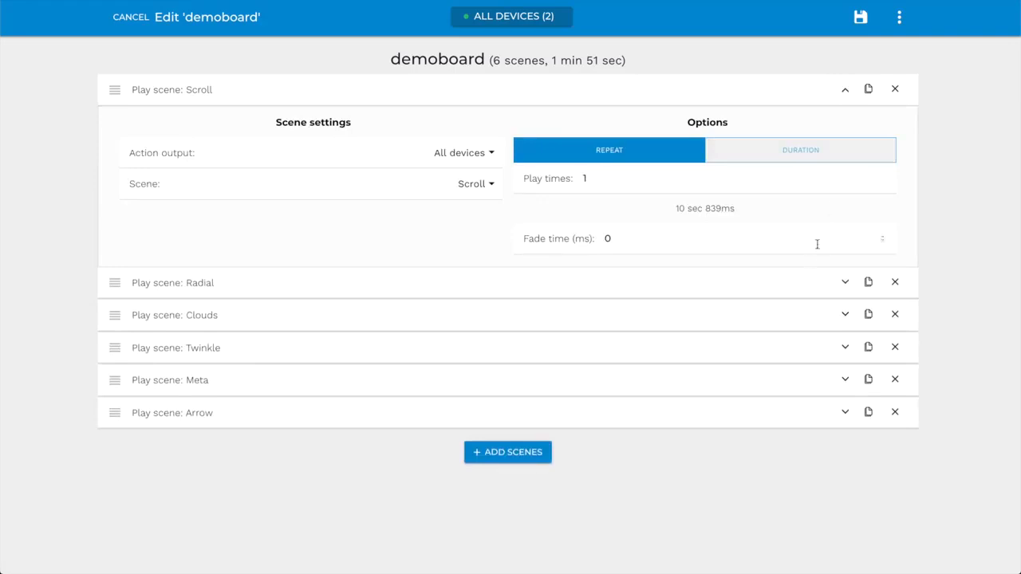
{"action": "left_click", "coordinate": [655, 176]}
{"action": "key", "text": "BackSpace"}
{"action": "type", "text": "0"}
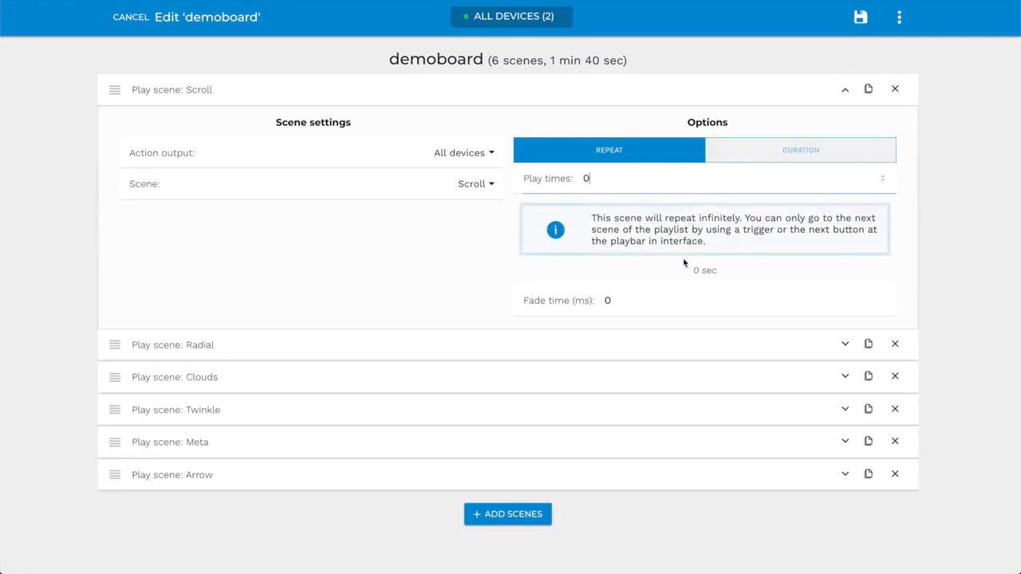
{"action": "key", "text": "BackSpace"}
{"action": "type", "text": "2"}
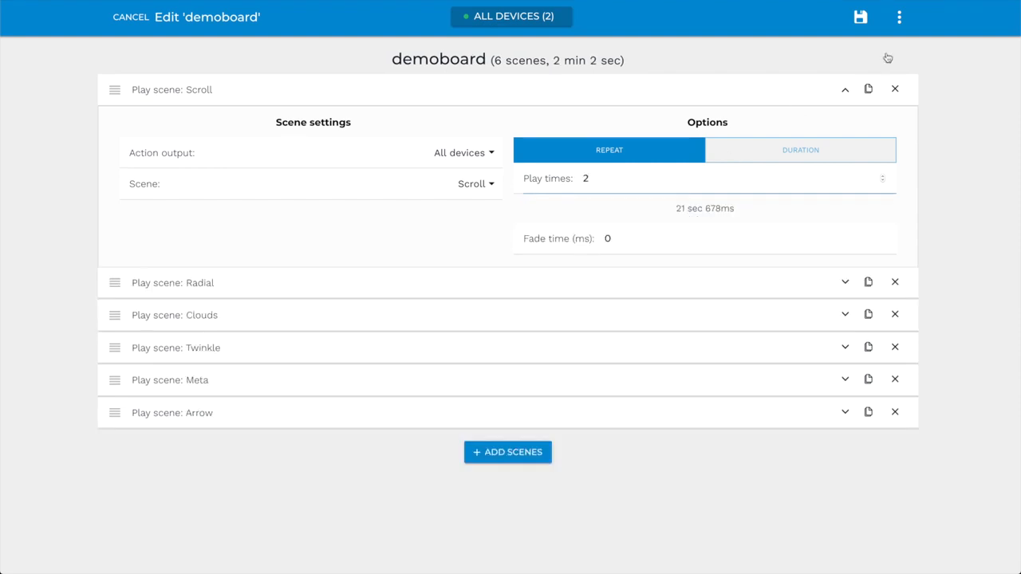
In the playlist settings, give all scenes a playtime of 20 seconds and 0 milliseconds and save
{"action": "left_click", "coordinate": [899, 18]}
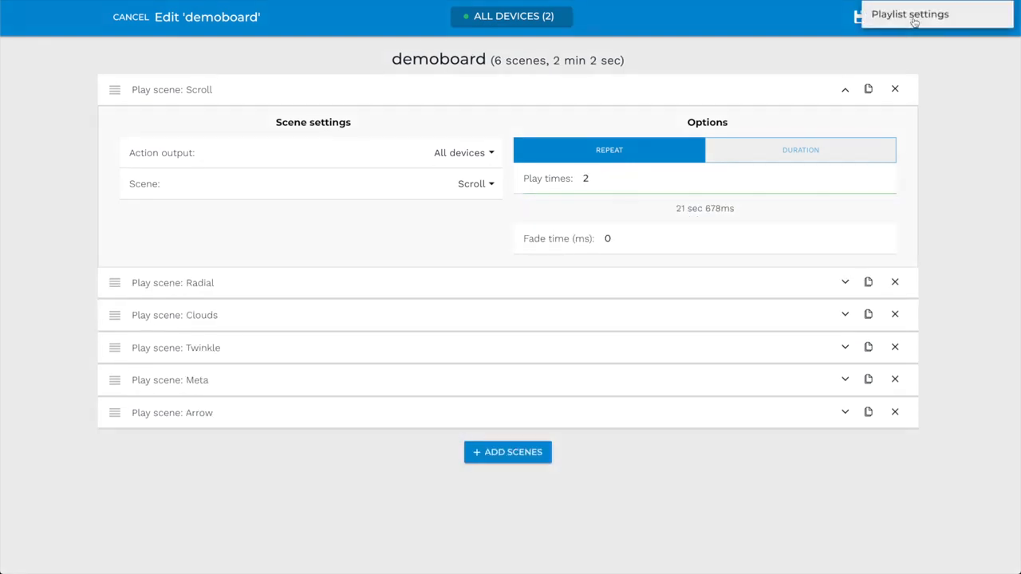
{"action": "left_click", "coordinate": [914, 16]}
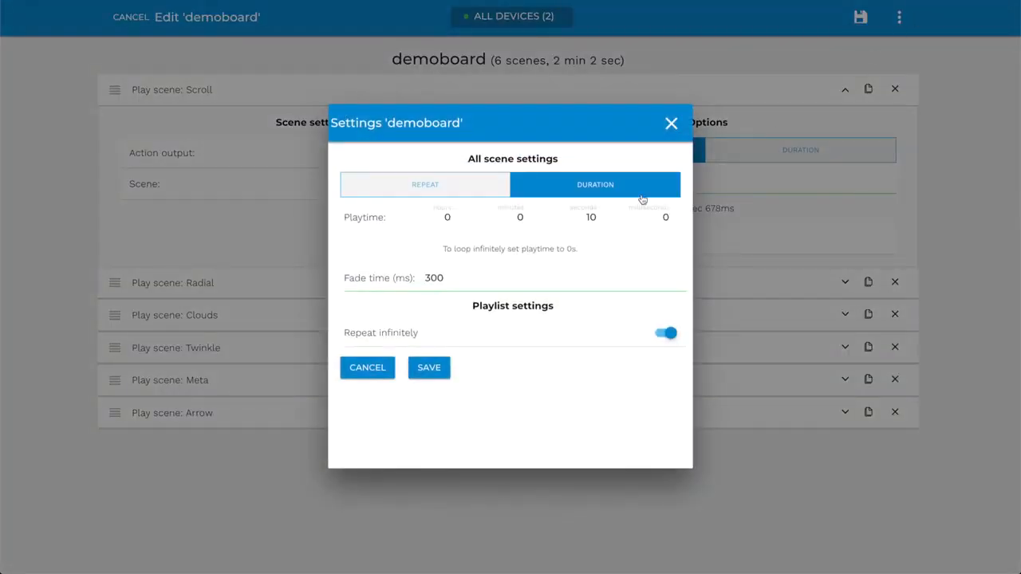
{"action": "double_click", "coordinate": [589, 218]}
{"action": "key", "text": "Left"}
{"action": "key", "text": "Right"}
{"action": "key", "text": "BackSpace"}
{"action": "type", "text": "2"}
{"action": "left_click", "coordinate": [589, 217]}
{"action": "type", "text": "2"}
{"action": "double_click", "coordinate": [663, 217]}
{"action": "type", "text": "0"}
{"action": "left_click", "coordinate": [440, 369]}
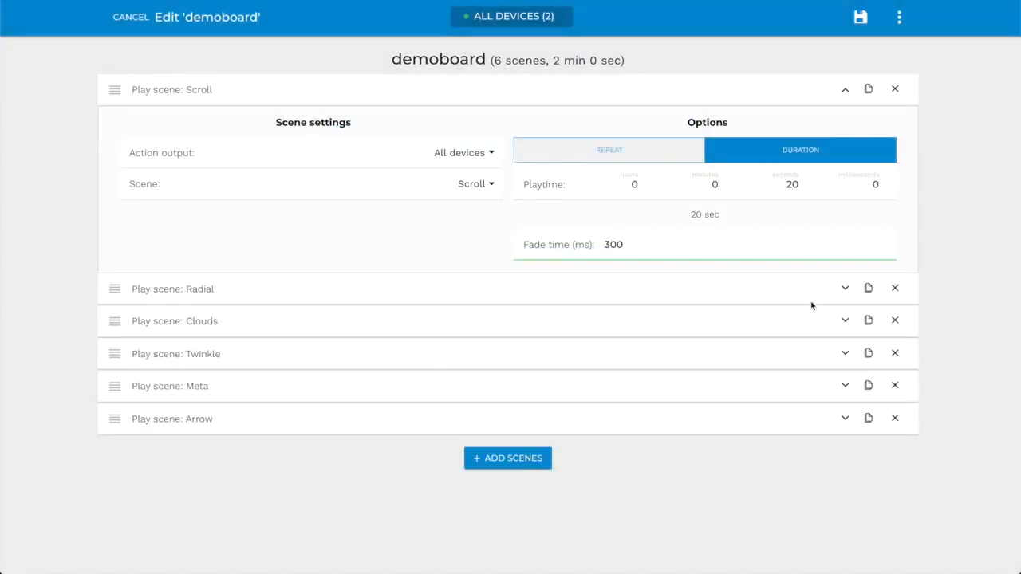
Check the playtime and fade settings of the Radial and Clouds scenes and save the demoboard playlist
{"action": "left_click", "coordinate": [844, 289]}
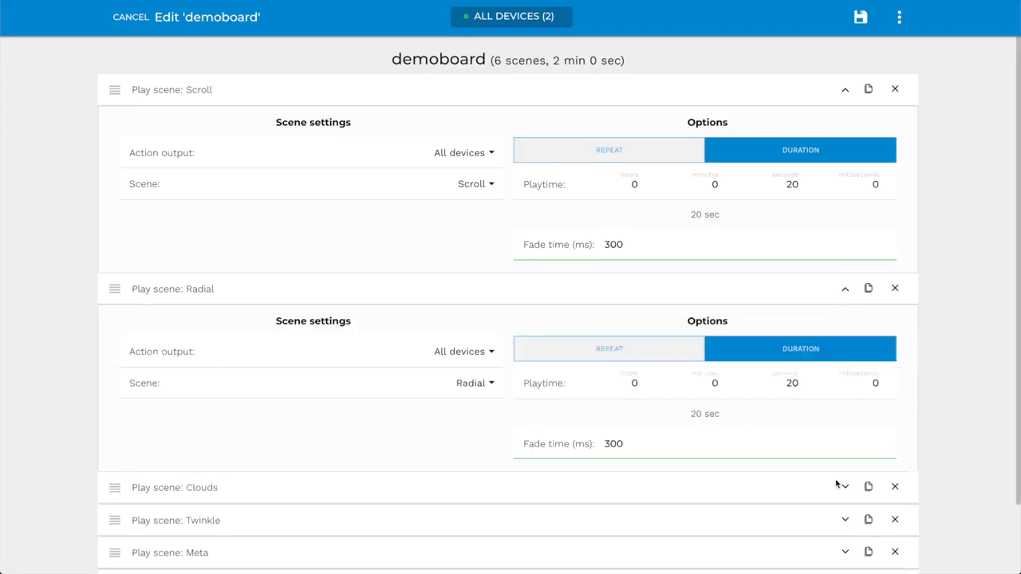
{"action": "left_click", "coordinate": [842, 486]}
{"action": "scroll", "coordinate": [667, 501], "scroll_direction": "down", "scroll_amount": 1}
{"action": "scroll", "coordinate": [667, 478], "scroll_direction": "down", "scroll_amount": 2}
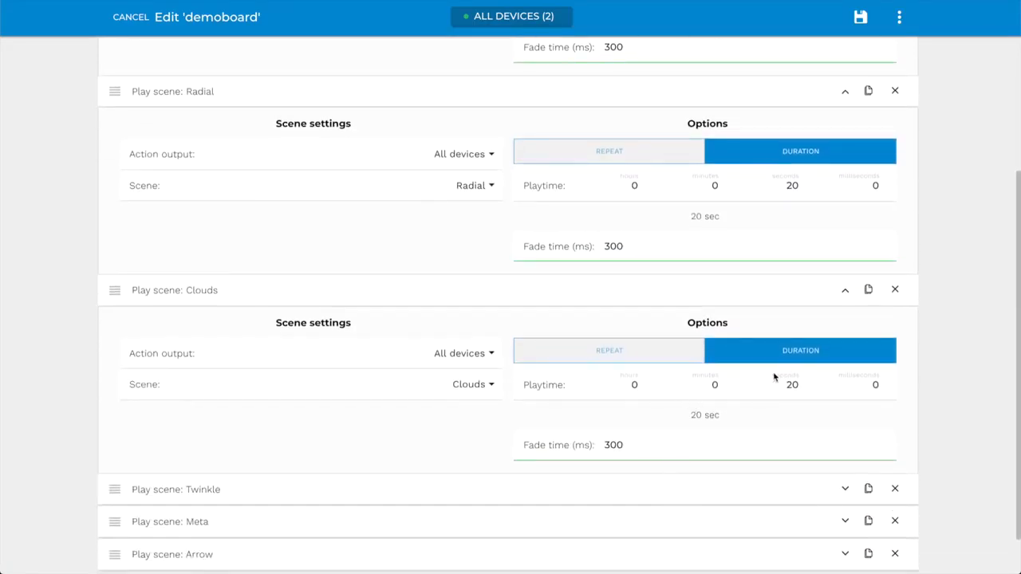
{"action": "scroll", "coordinate": [626, 447], "scroll_direction": "down", "scroll_amount": 1}
{"action": "scroll", "coordinate": [629, 449], "scroll_direction": "up", "scroll_amount": 3}
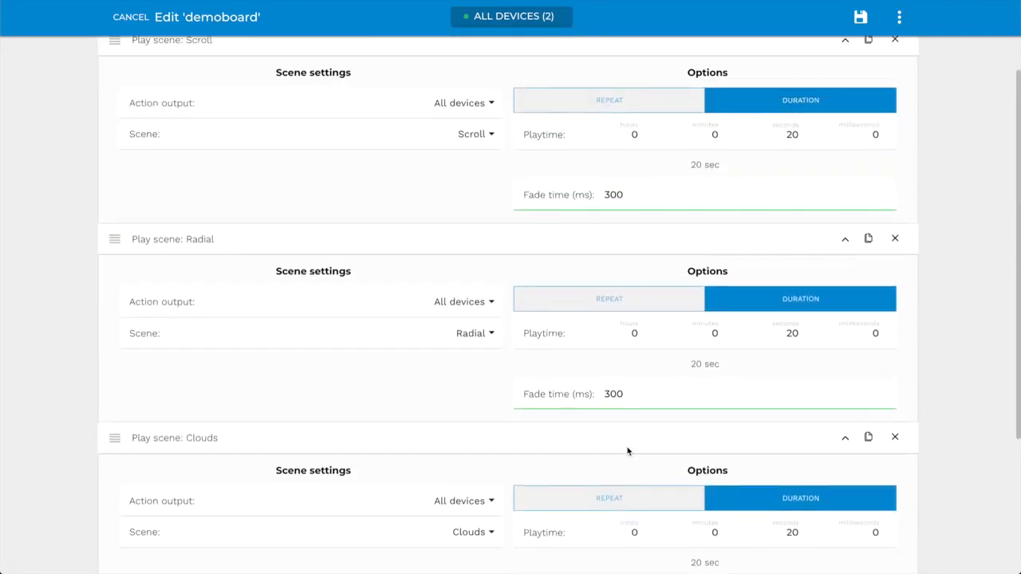
{"action": "left_click", "coordinate": [861, 19]}
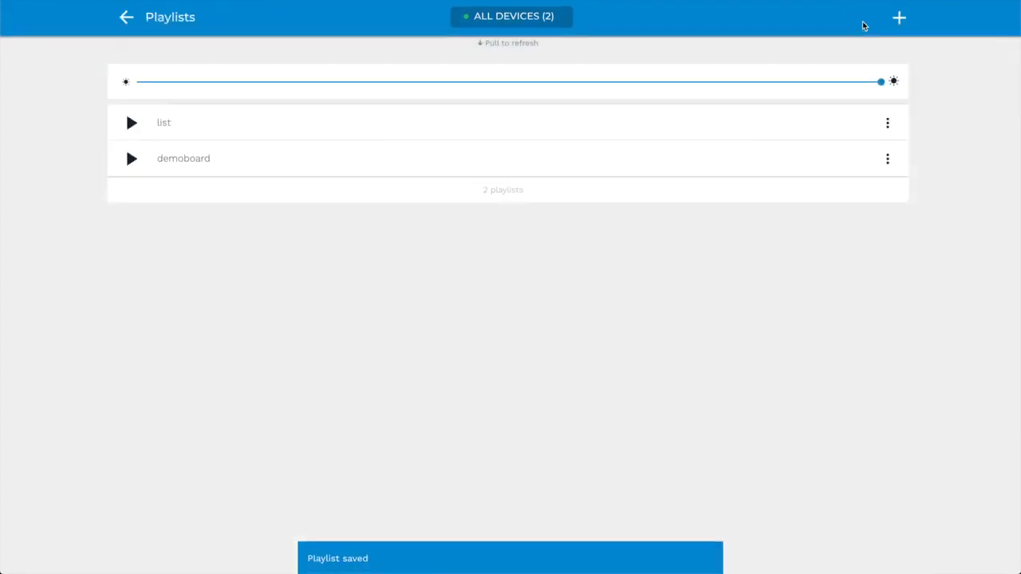
Play the demoboard playlist and skip forward through its scenes from the expanded Home playback controls
{"action": "left_click", "coordinate": [133, 160]}
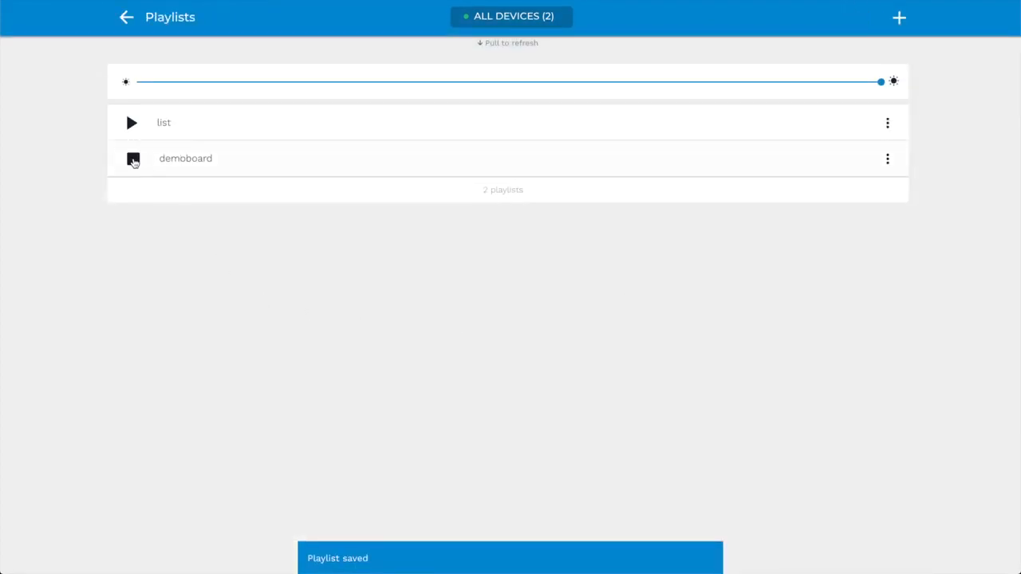
{"action": "left_click", "coordinate": [126, 18]}
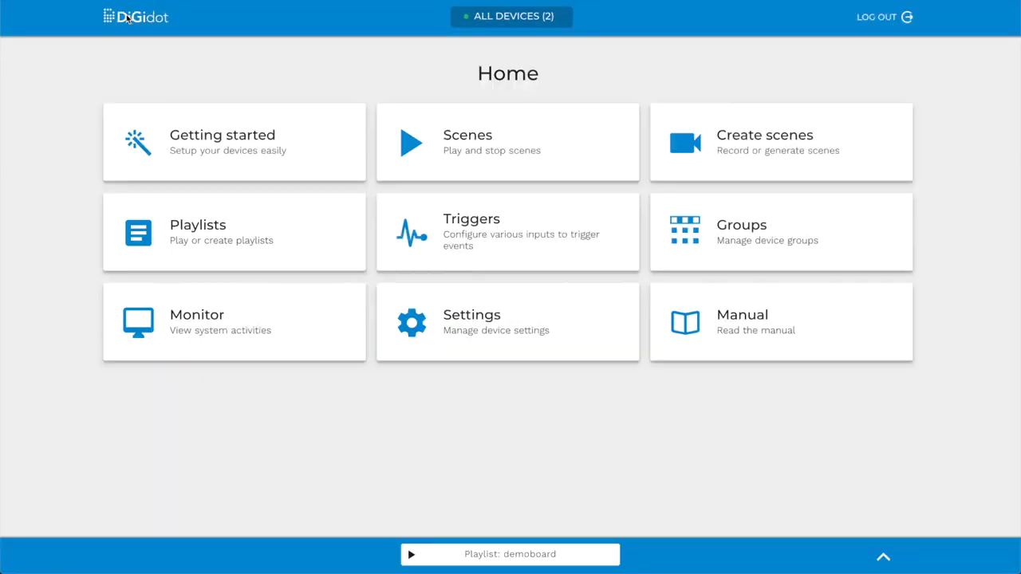
{"action": "left_click", "coordinate": [572, 561]}
{"action": "left_click", "coordinate": [539, 550]}
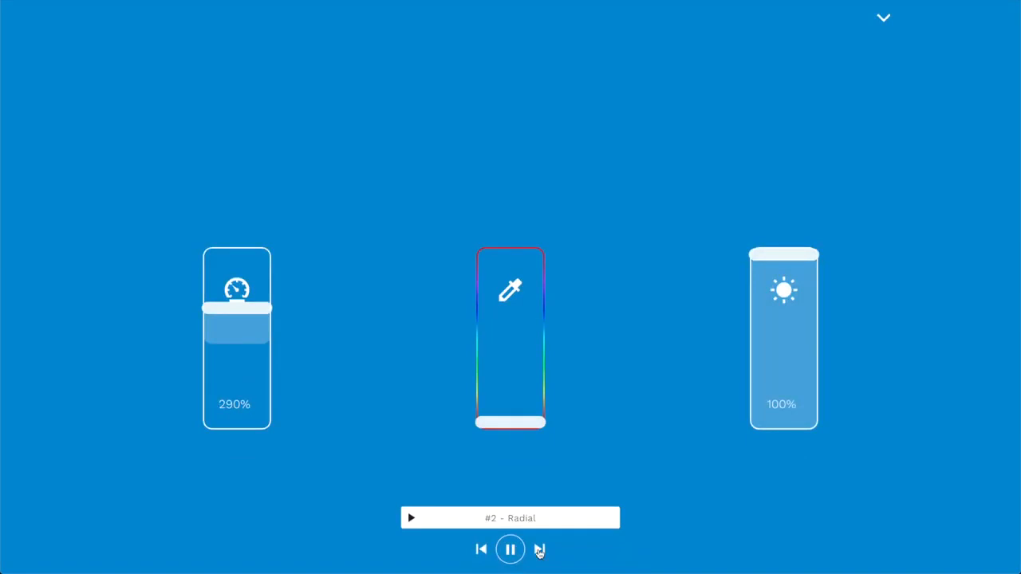
{"action": "left_click", "coordinate": [539, 550]}
{"action": "left_click", "coordinate": [539, 550]}
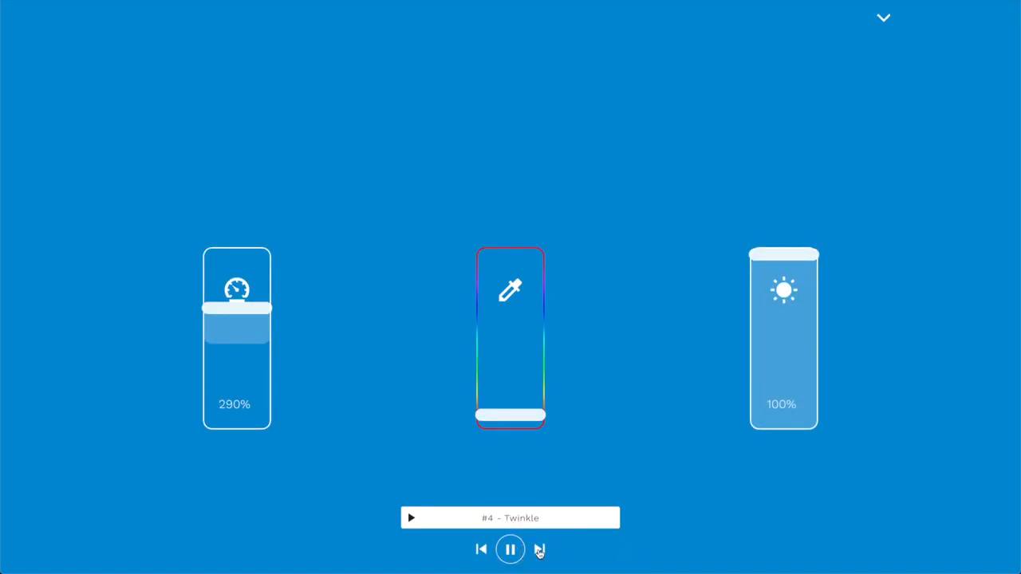
{"action": "left_click", "coordinate": [540, 551]}
Set the playback speed to 290%, try the color slider, and skip from Scroll to Radial before collapsing the player
{"action": "mouse_move", "coordinate": [244, 330]}
{"action": "left_mouse_down"}
{"action": "mouse_move", "coordinate": [244, 319]}
{"action": "mouse_move", "coordinate": [241, 364]}
{"action": "mouse_move", "coordinate": [245, 311]}
{"action": "left_mouse_up"}
{"action": "mouse_move", "coordinate": [523, 423]}
{"action": "left_mouse_down"}
{"action": "mouse_move", "coordinate": [517, 319]}
{"action": "mouse_move", "coordinate": [531, 424]}
{"action": "left_mouse_up"}
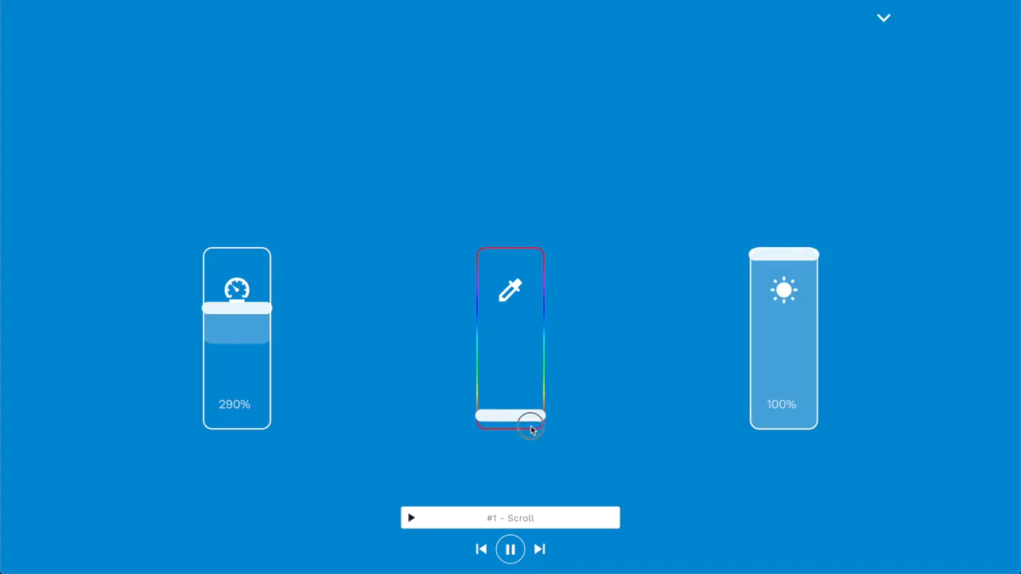
{"action": "left_click", "coordinate": [539, 551]}
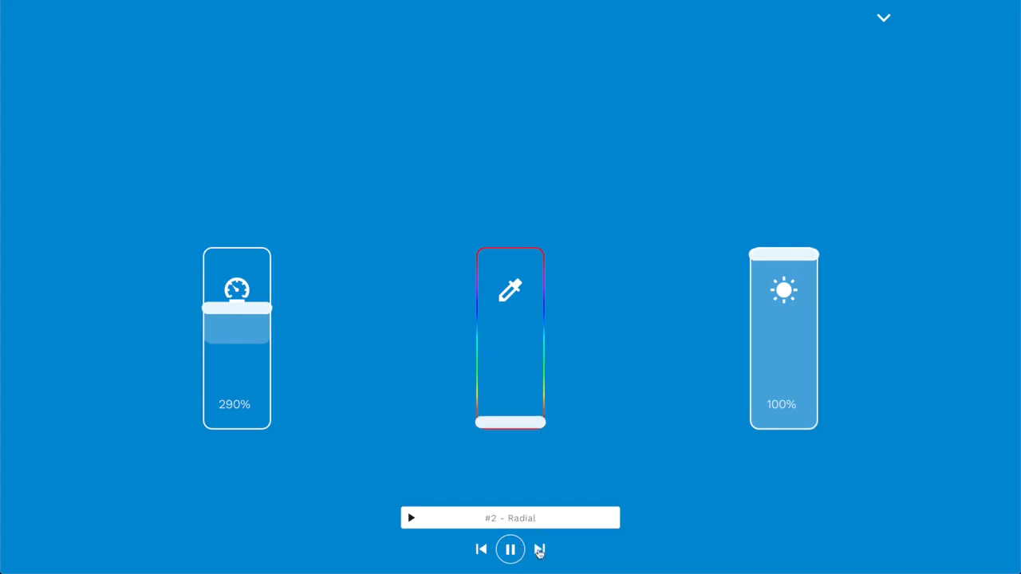
{"action": "left_click", "coordinate": [883, 18]}
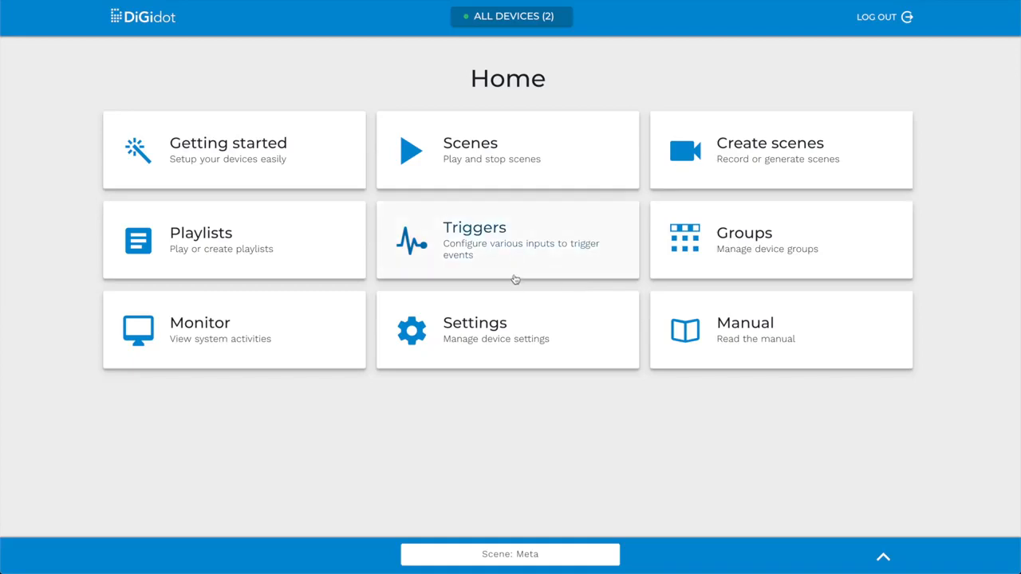
Create a new trigger with an Analog input on channel 2
{"action": "left_click", "coordinate": [465, 246]}
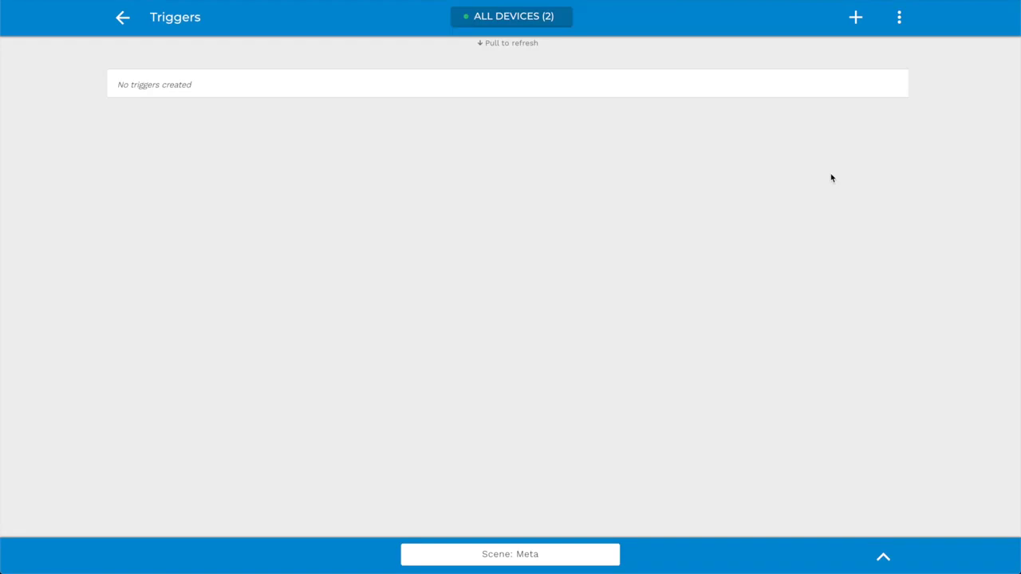
{"action": "left_click", "coordinate": [856, 19]}
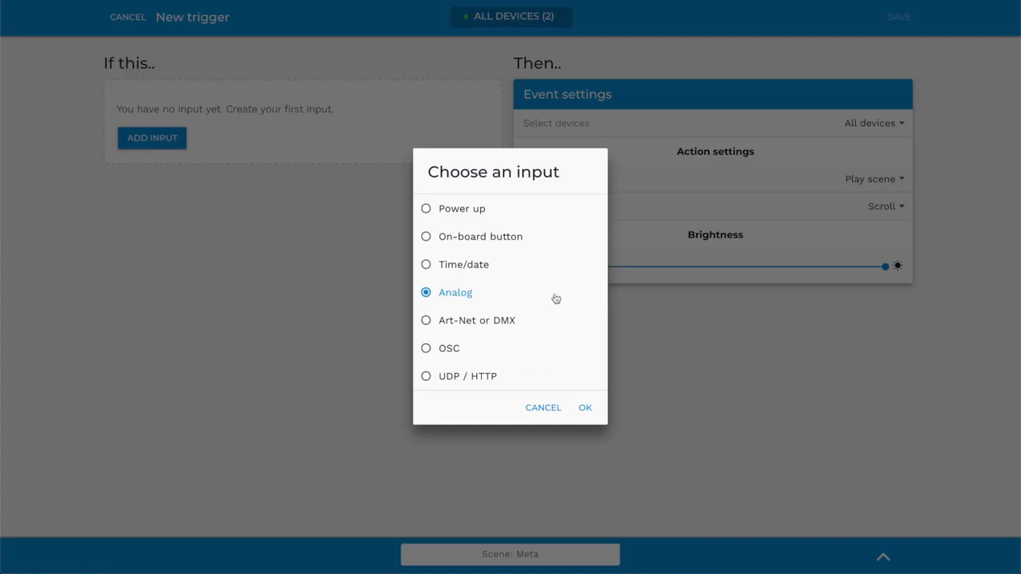
{"action": "left_click", "coordinate": [585, 408]}
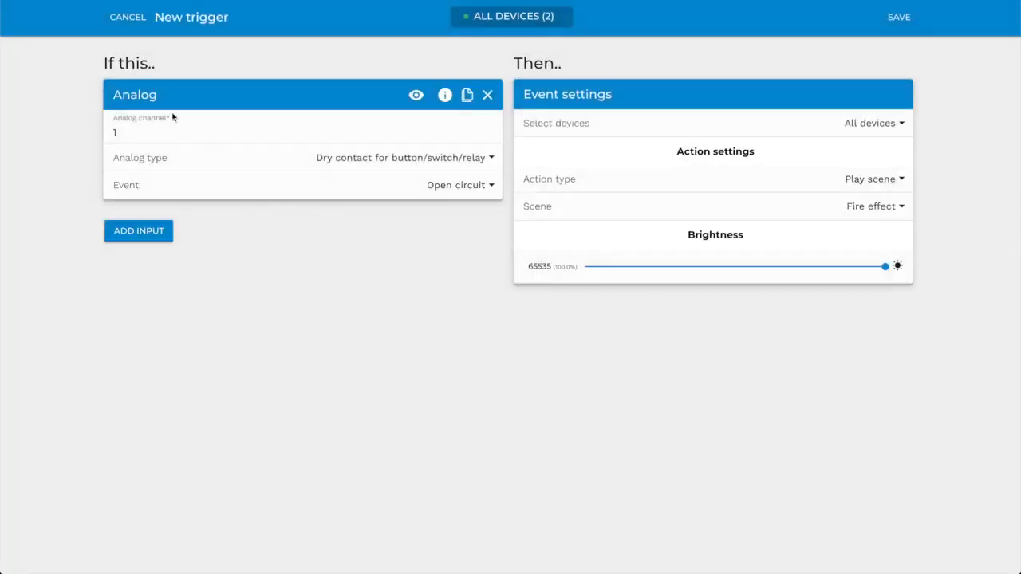
{"action": "left_click", "coordinate": [187, 134]}
{"action": "key", "text": "BackSpace"}
{"action": "type", "text": "2"}
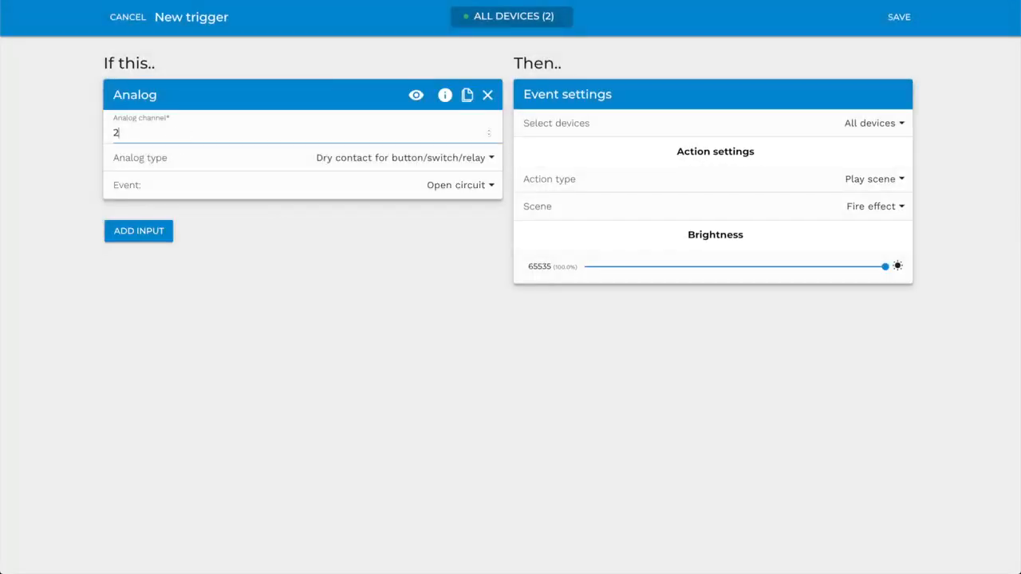
Set the analog input's event to Hold with a delay of 200 milliseconds
{"action": "left_click", "coordinate": [451, 187]}
{"action": "left_click", "coordinate": [417, 282]}
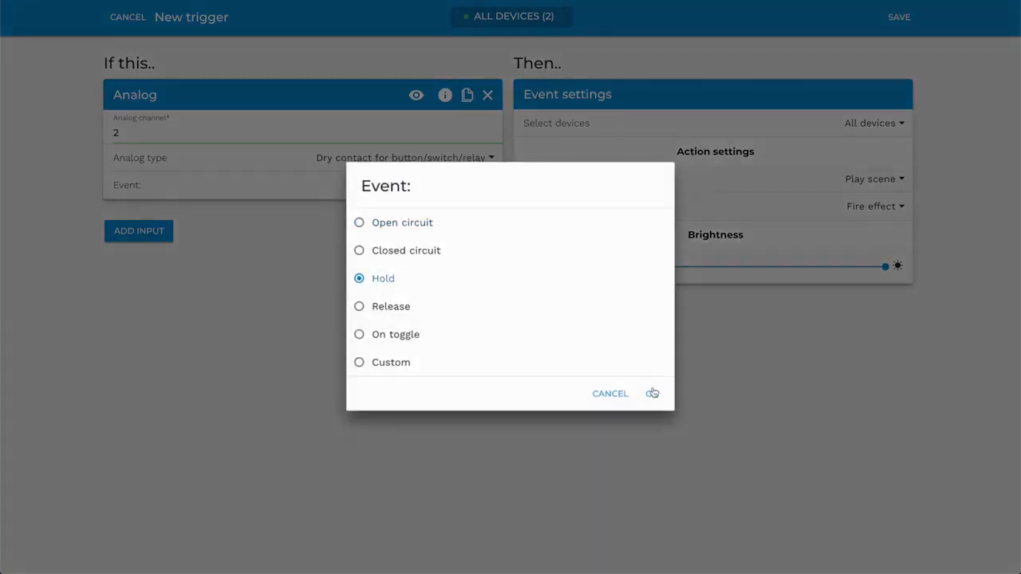
{"action": "left_click", "coordinate": [651, 393]}
{"action": "left_click", "coordinate": [448, 210]}
{"action": "type", "text": "200"}
{"action": "left_click", "coordinate": [814, 362]}
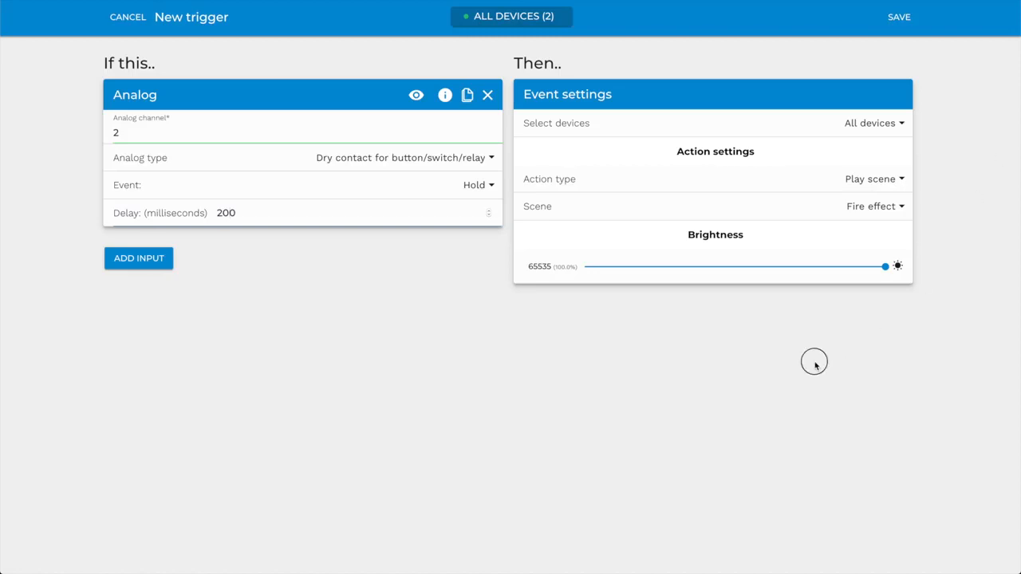
Keep the trigger's action type as Play scene and its scene as Fire effect, reviewing the available options for both
{"action": "left_click", "coordinate": [883, 183]}
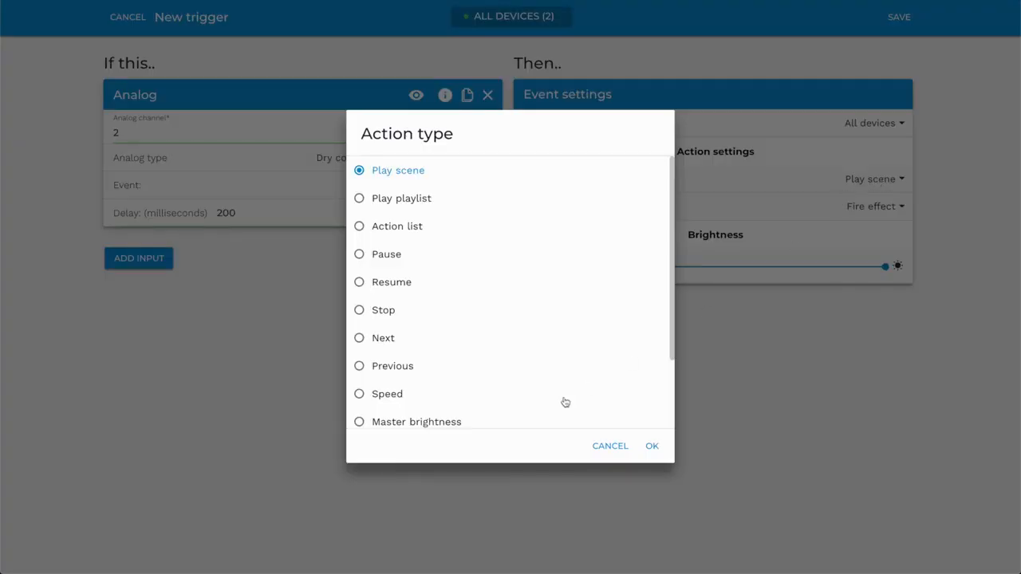
{"action": "scroll", "coordinate": [559, 374], "scroll_direction": "down", "scroll_amount": 1}
{"action": "scroll", "coordinate": [558, 374], "scroll_direction": "down", "scroll_amount": 1}
{"action": "scroll", "coordinate": [558, 374], "scroll_direction": "up", "scroll_amount": 3}
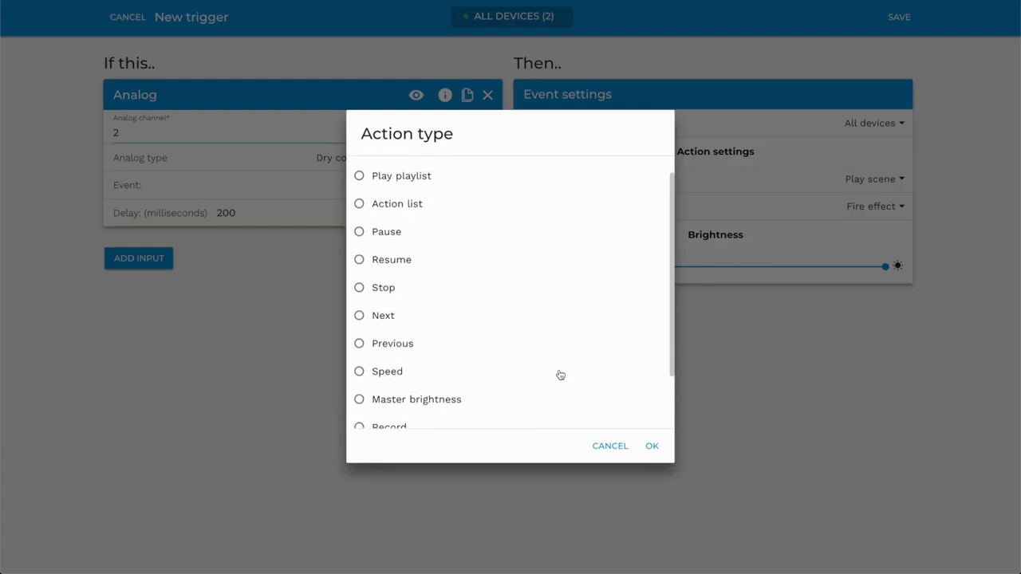
{"action": "left_click", "coordinate": [652, 446]}
{"action": "left_click", "coordinate": [876, 207]}
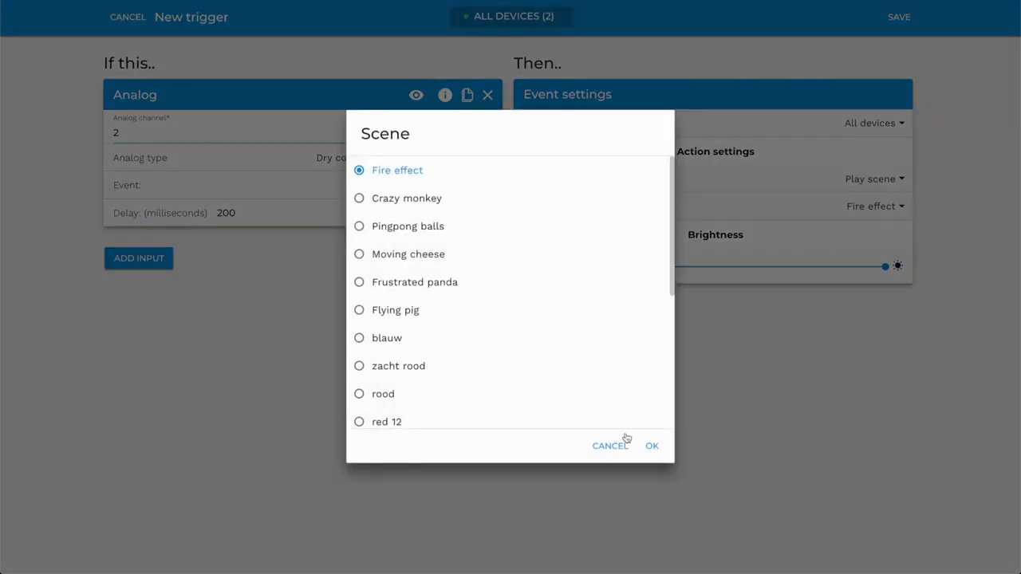
{"action": "left_click", "coordinate": [652, 448]}
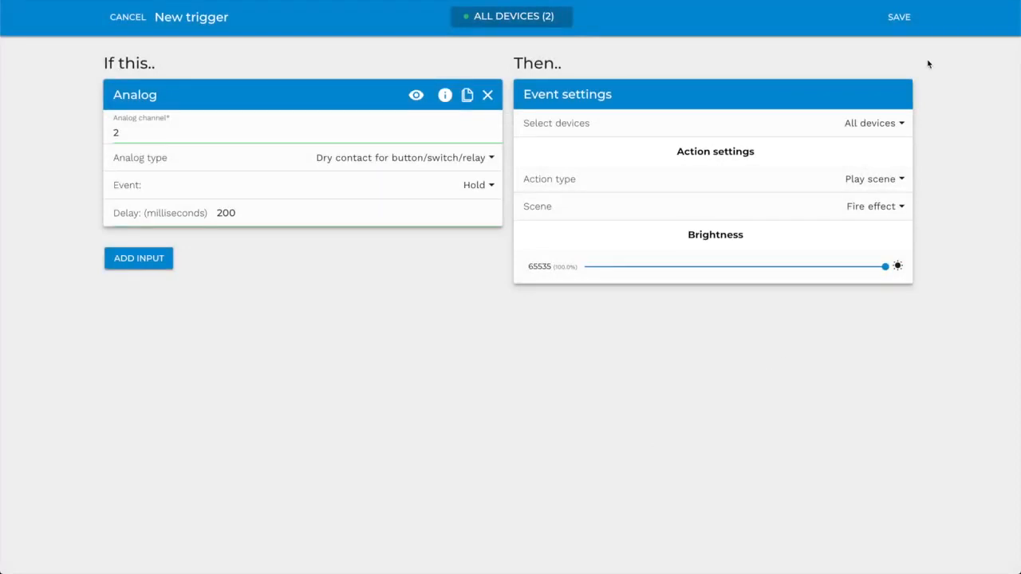
Save the new trigger under the name "trigger"
{"action": "left_click", "coordinate": [898, 18]}
{"action": "type", "text": "trigger"}
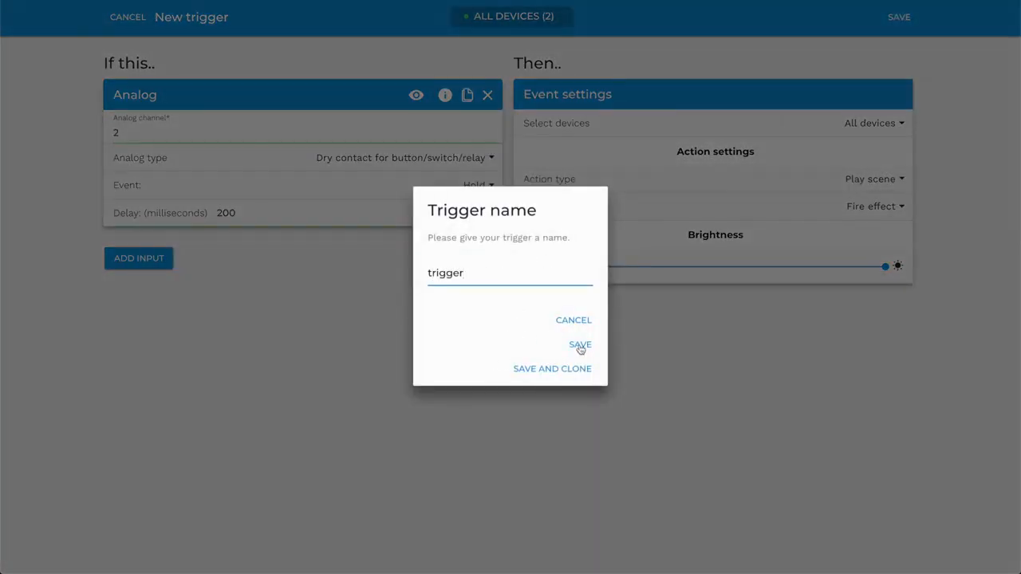
{"action": "left_click", "coordinate": [579, 348]}
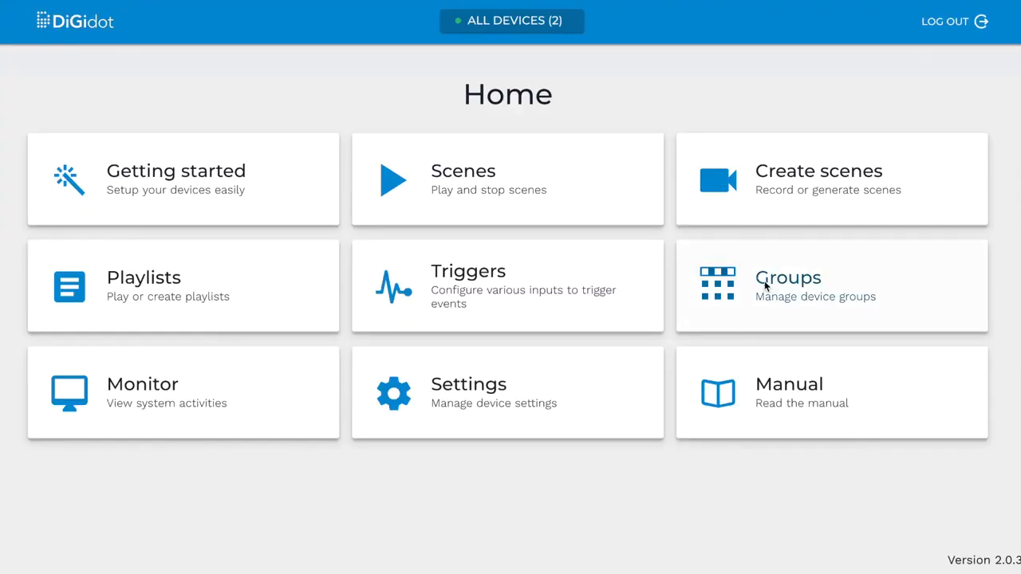
Create a device group named "demoboard" containing Demoboard - 1 and Demoboard - 2
{"action": "left_click", "coordinate": [764, 287]}
{"action": "left_click", "coordinate": [926, 21]}
{"action": "left_click", "coordinate": [311, 179]}
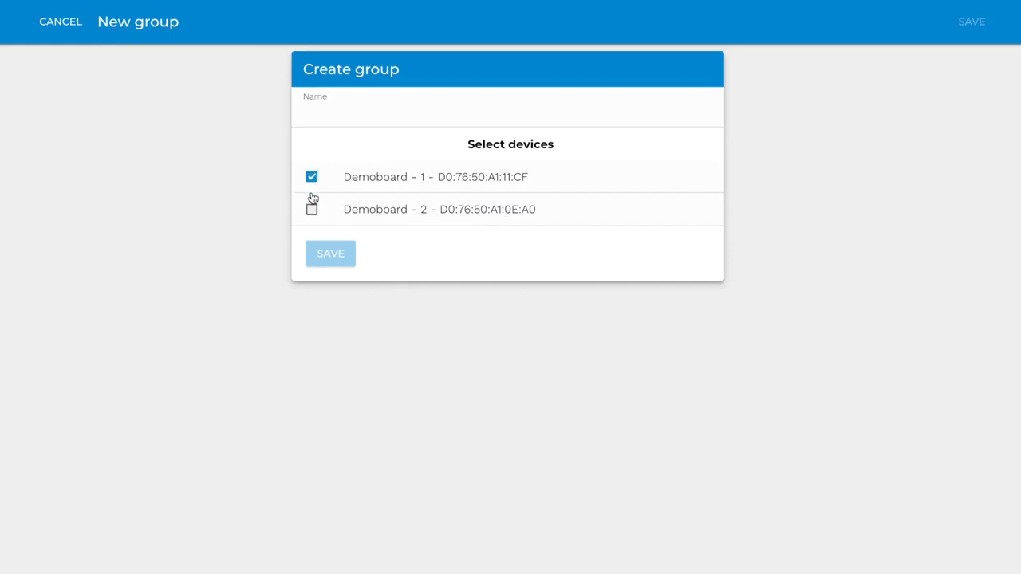
{"action": "left_click", "coordinate": [312, 210]}
{"action": "left_click", "coordinate": [360, 119]}
{"action": "type", "text": "demoboard"}
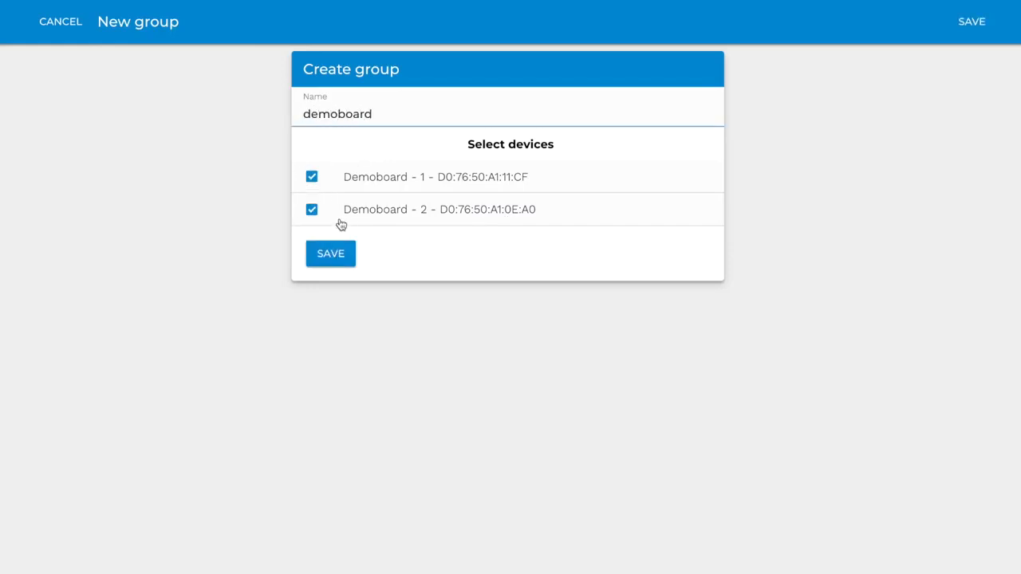
{"action": "left_click", "coordinate": [341, 261]}
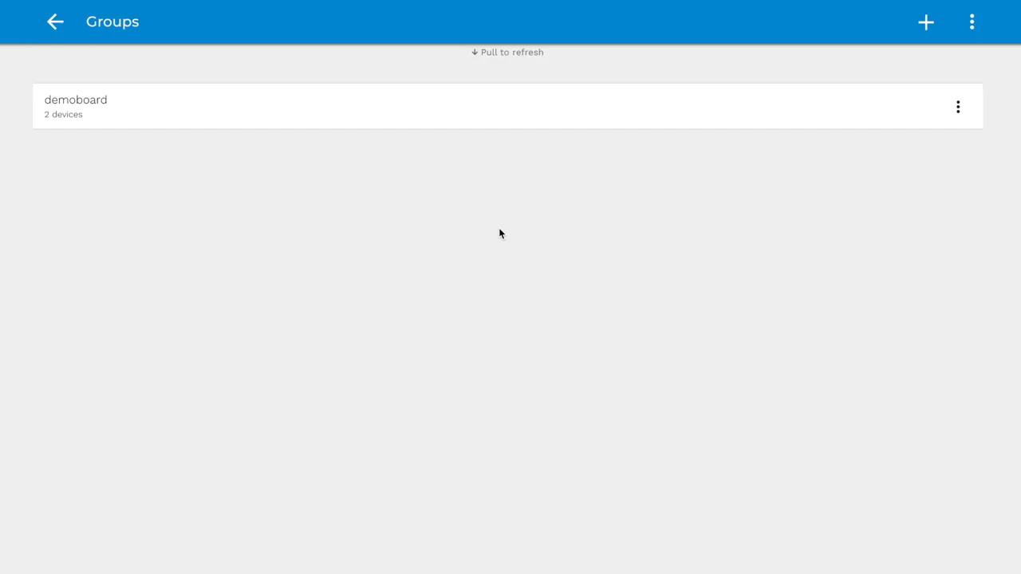
Try the Hide single devices option in the global group settings, discard the changes and return Home
{"action": "left_click", "coordinate": [972, 21]}
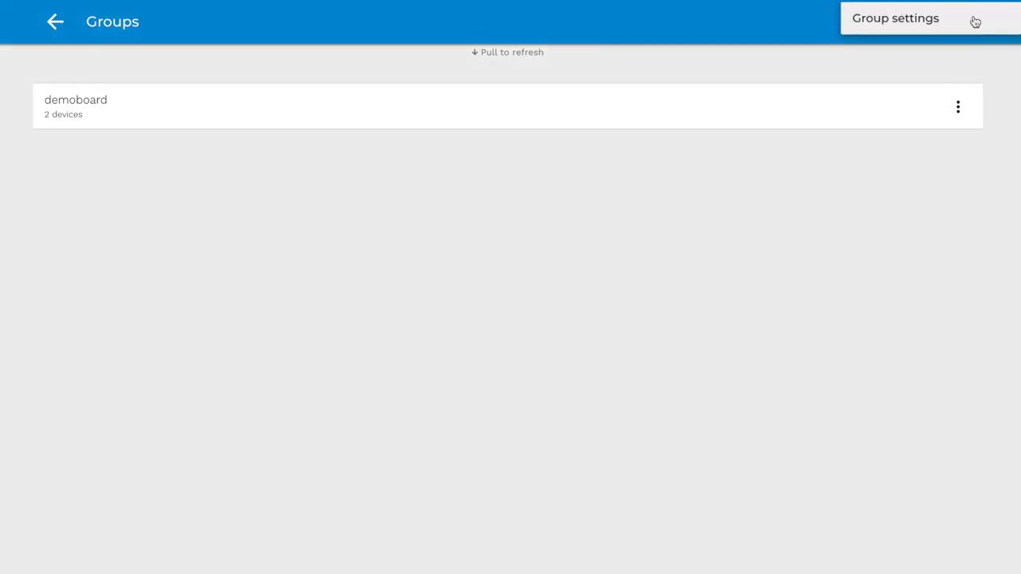
{"action": "left_click", "coordinate": [906, 19]}
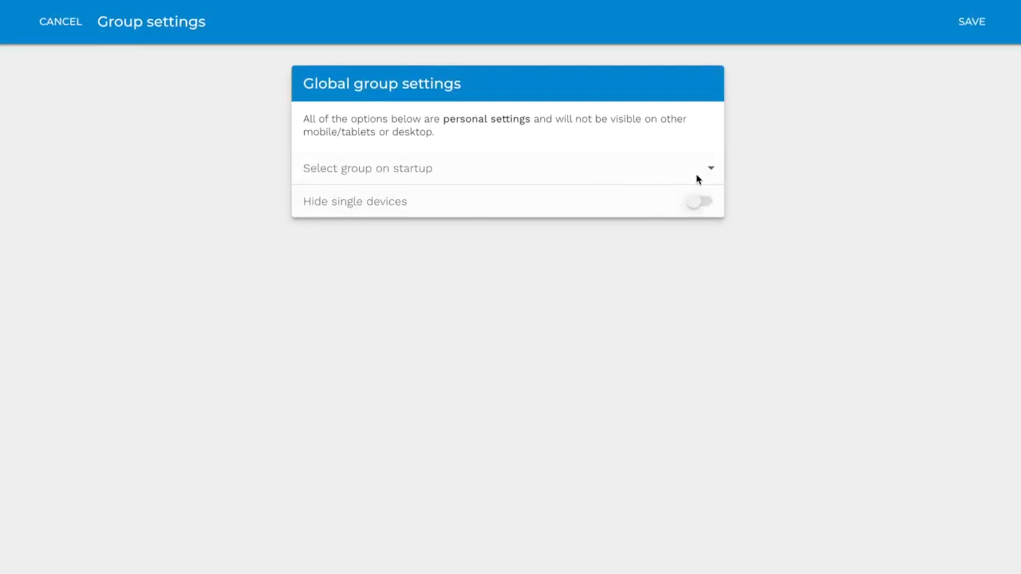
{"action": "left_click", "coordinate": [700, 206]}
{"action": "left_click", "coordinate": [701, 207]}
{"action": "left_click", "coordinate": [61, 23]}
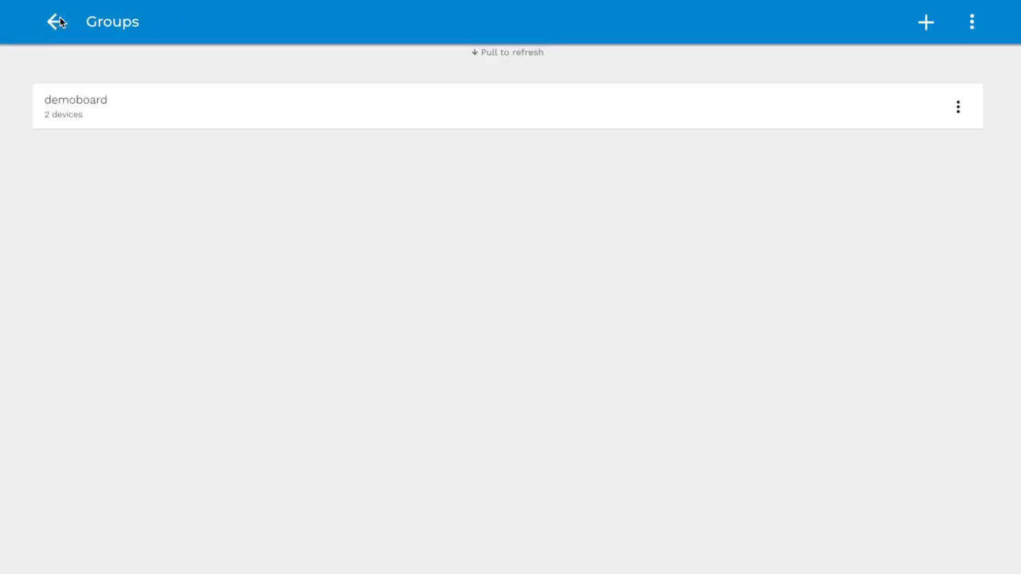
{"action": "left_click", "coordinate": [57, 22]}
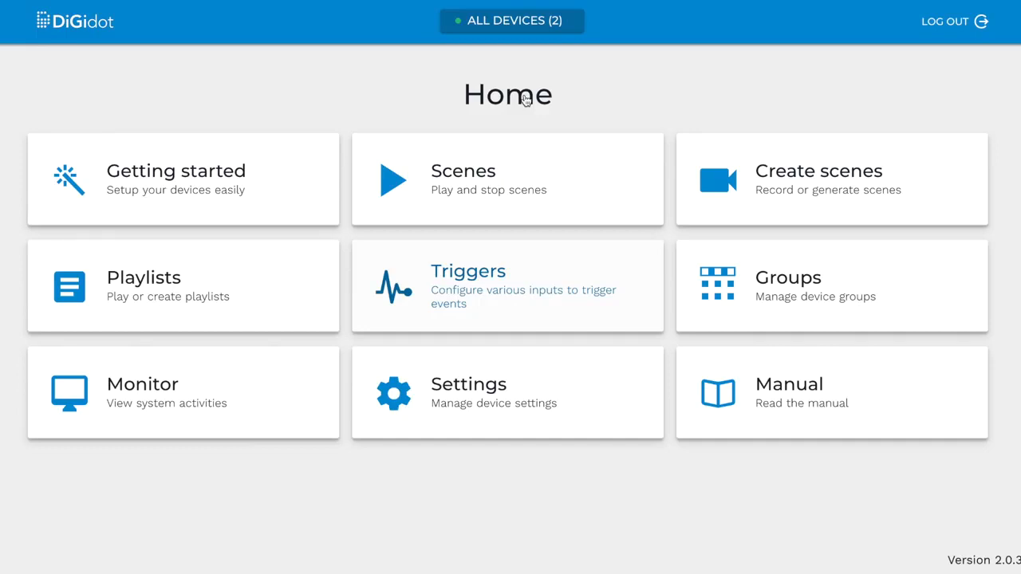
Examine the device status in the Monitor and view the Art-Net Watcher for universe 4 of Demoboard - 1
{"action": "left_click", "coordinate": [177, 399]}
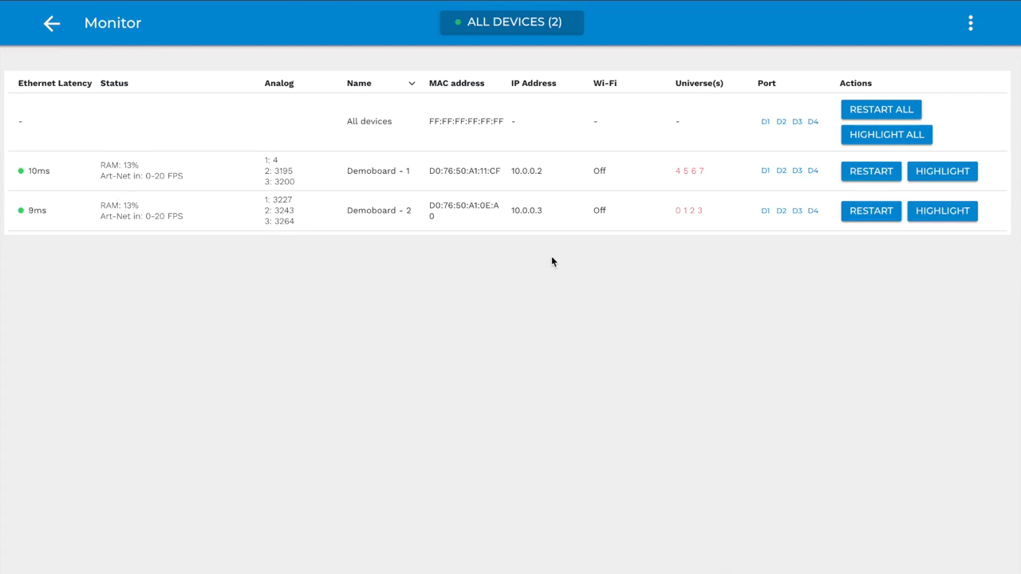
{"action": "left_click", "coordinate": [679, 172]}
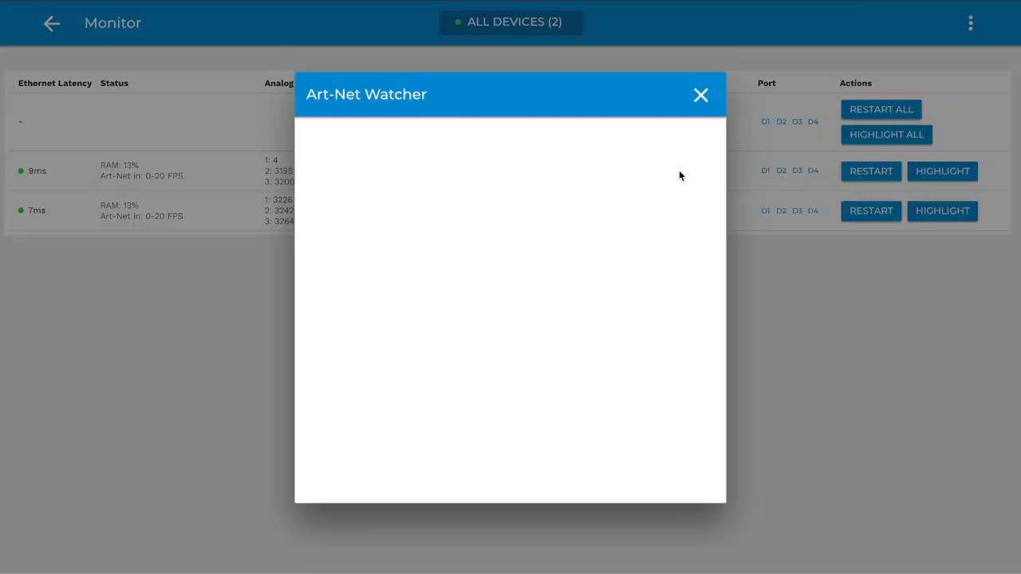
{"action": "left_click", "coordinate": [704, 96]}
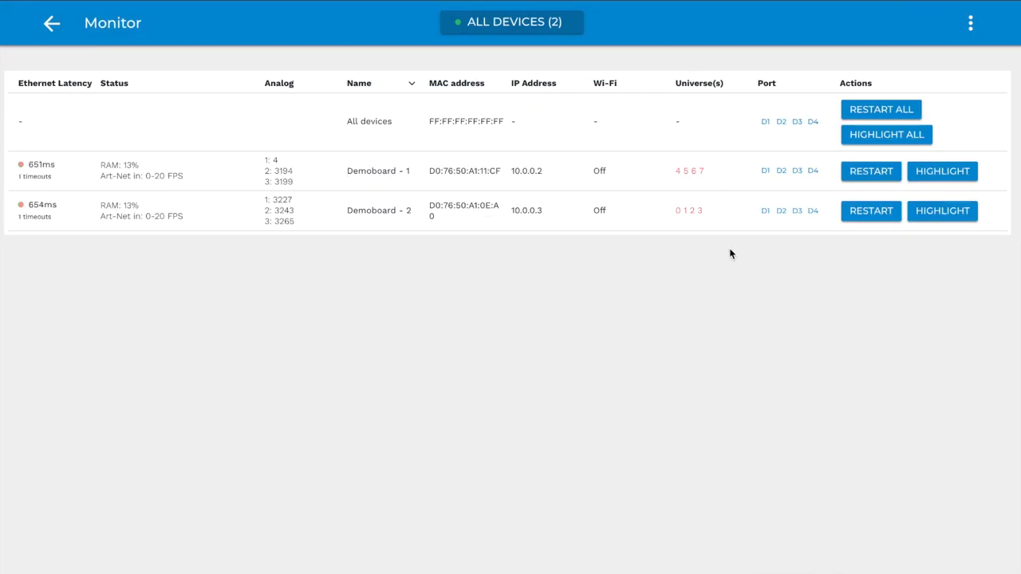
{"action": "left_click", "coordinate": [51, 23]}
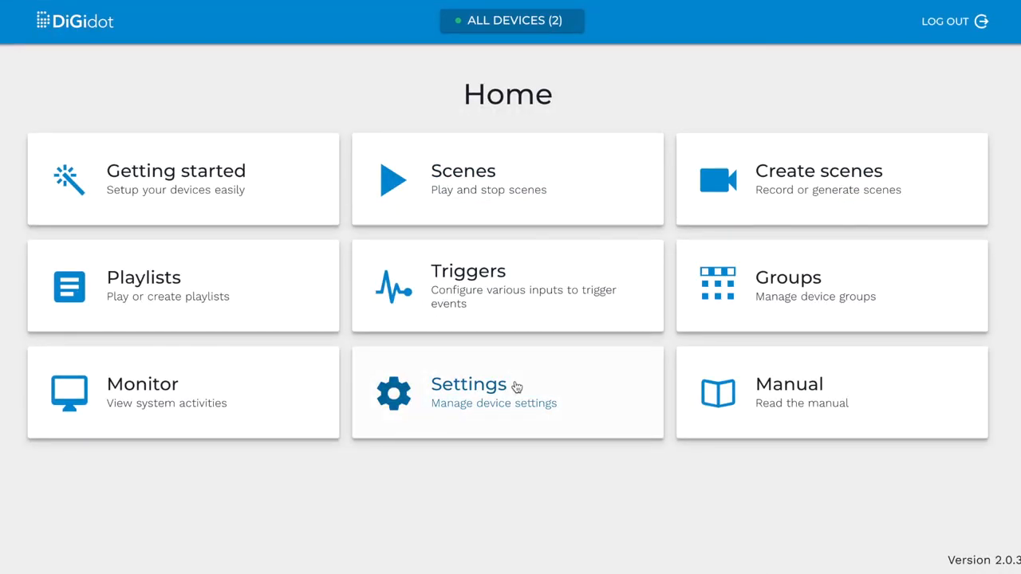
Look through the LED types available for Port D1 of Demoboard - 1 in the in/out configuration without changing the selection
{"action": "left_click", "coordinate": [483, 392]}
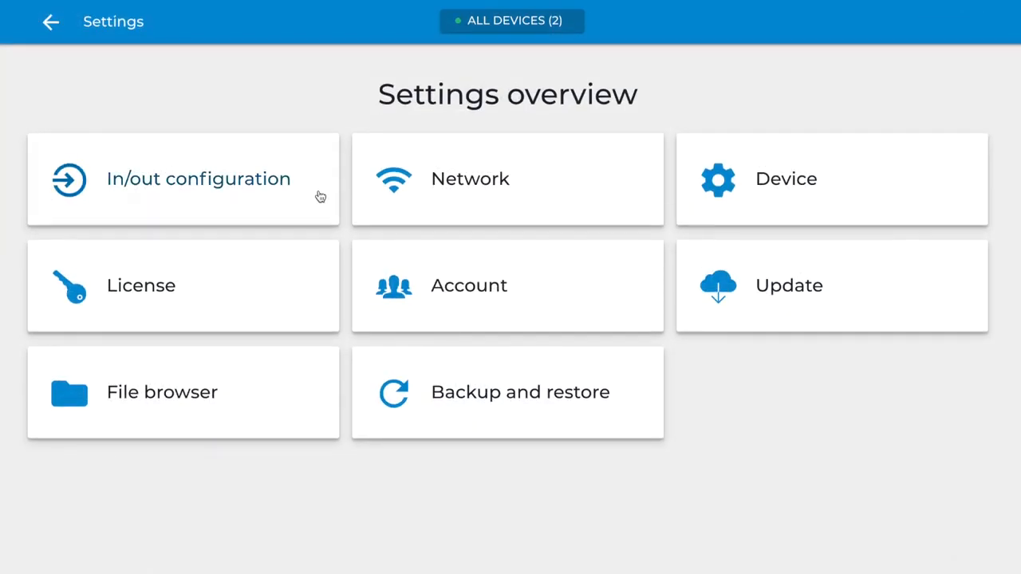
{"action": "left_click", "coordinate": [232, 181]}
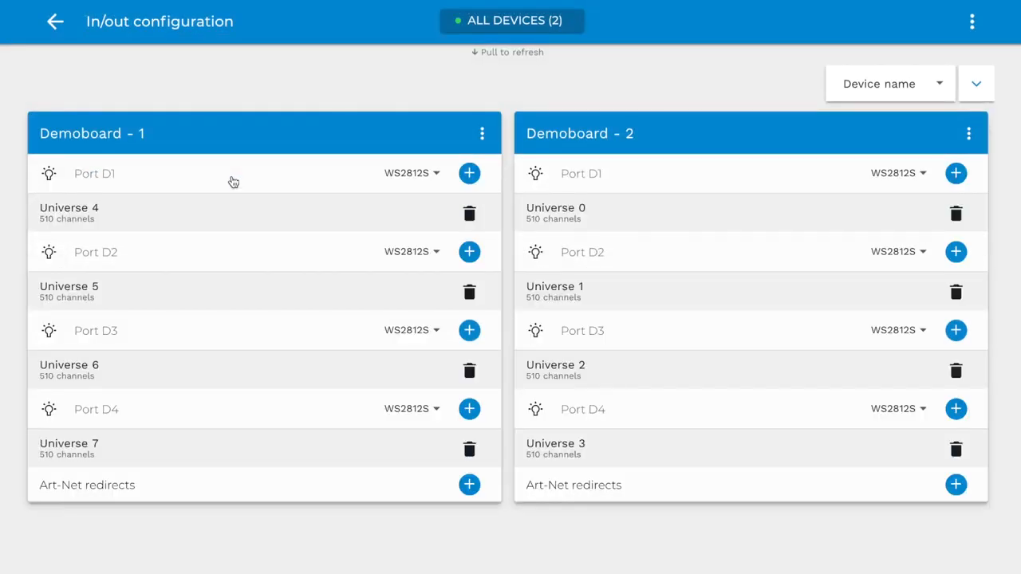
{"action": "left_click", "coordinate": [405, 175]}
{"action": "scroll", "coordinate": [431, 220], "scroll_direction": "down", "scroll_amount": 15}
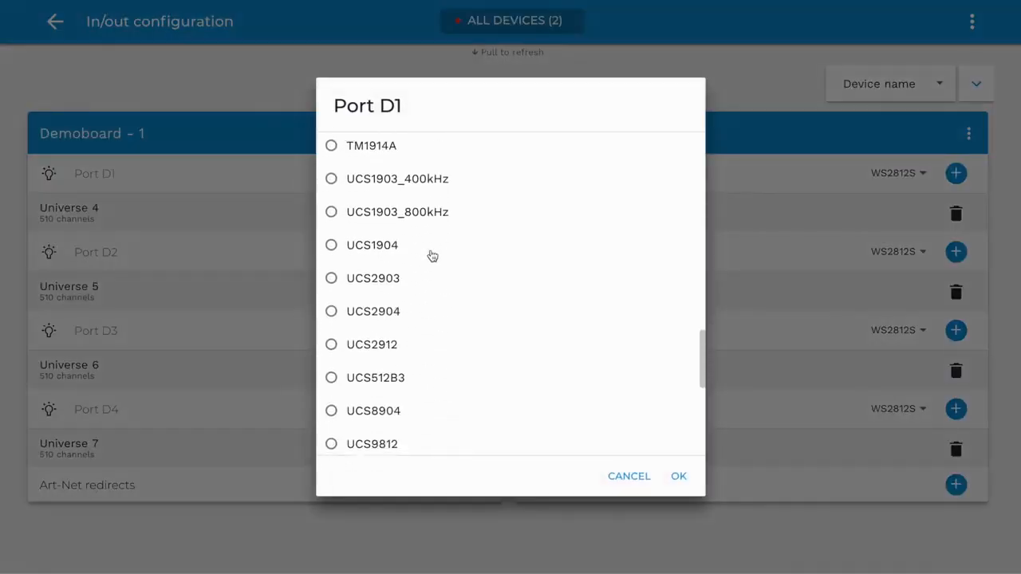
{"action": "left_click", "coordinate": [626, 477]}
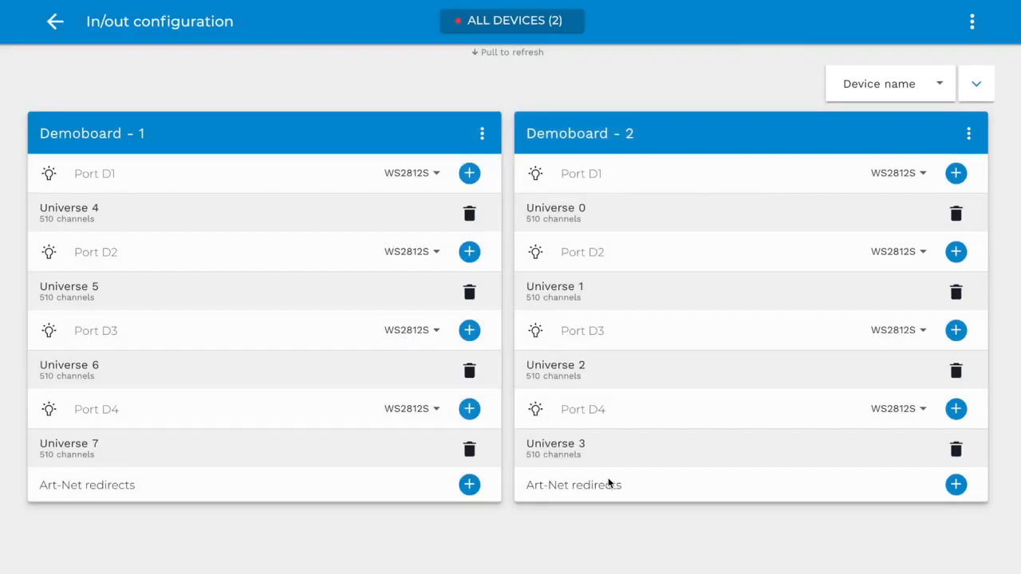
Inspect the Universe 4 LED configuration, highlight Port D1 of Demoboard - 1 and review the additional configuration options
{"action": "left_click", "coordinate": [117, 220]}
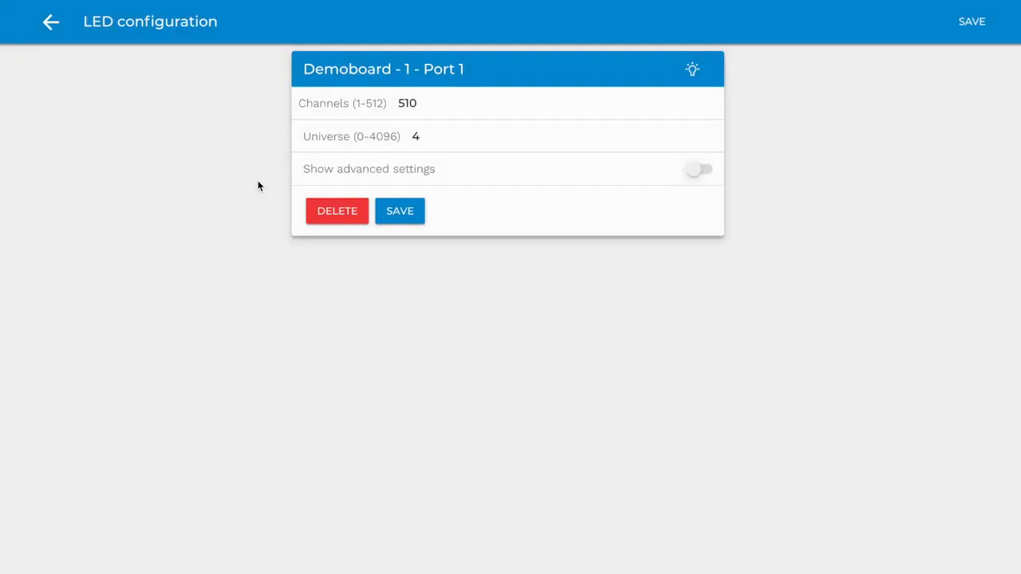
{"action": "left_click", "coordinate": [51, 23]}
{"action": "left_click", "coordinate": [50, 176]}
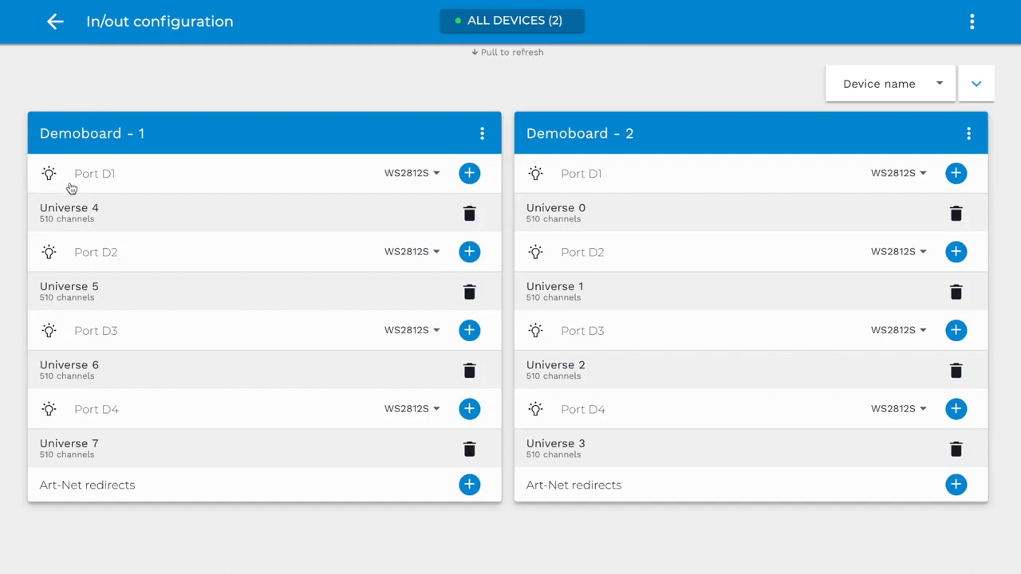
{"action": "left_click", "coordinate": [972, 23]}
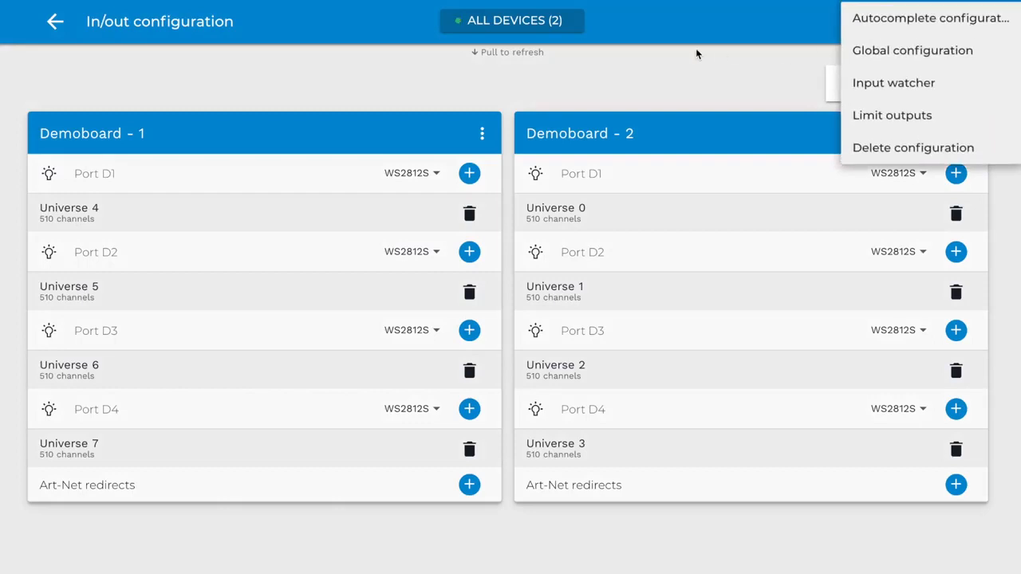
{"action": "left_click", "coordinate": [676, 76]}
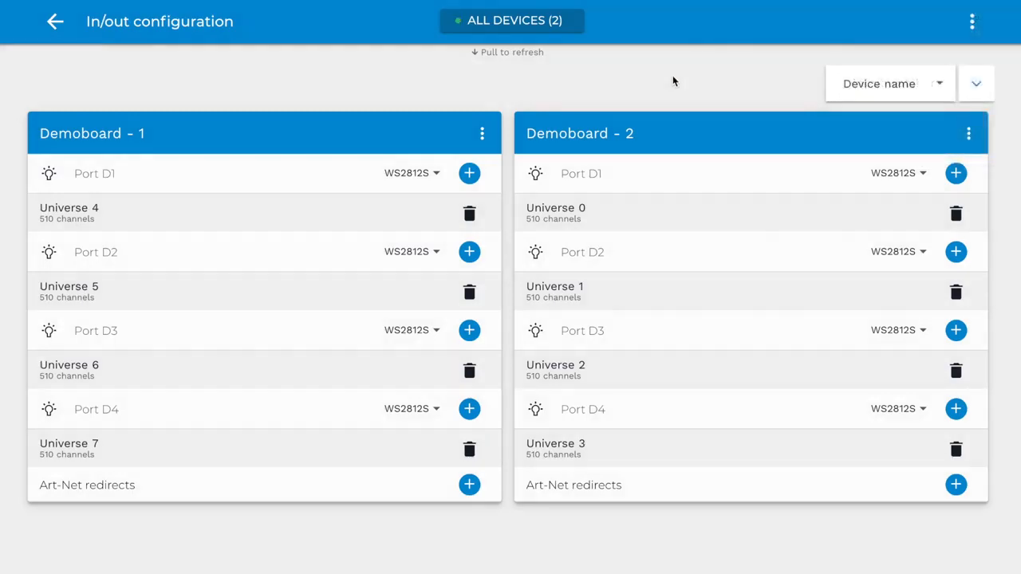
{"action": "left_click", "coordinate": [54, 26]}
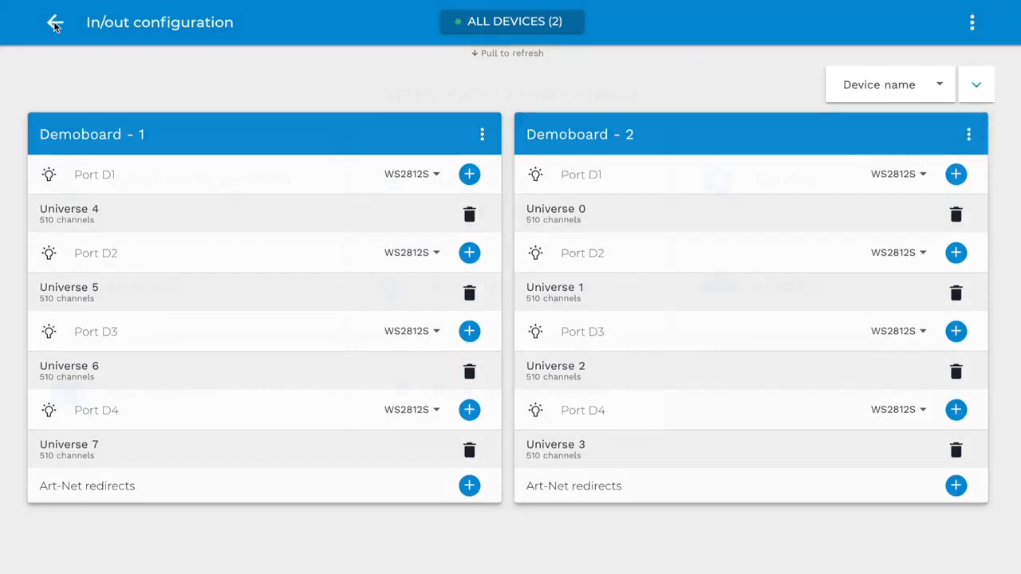
Review the network settings and the available Wi-Fi modes for Demoboard - 1, leaving them as they are
{"action": "left_click", "coordinate": [486, 201]}
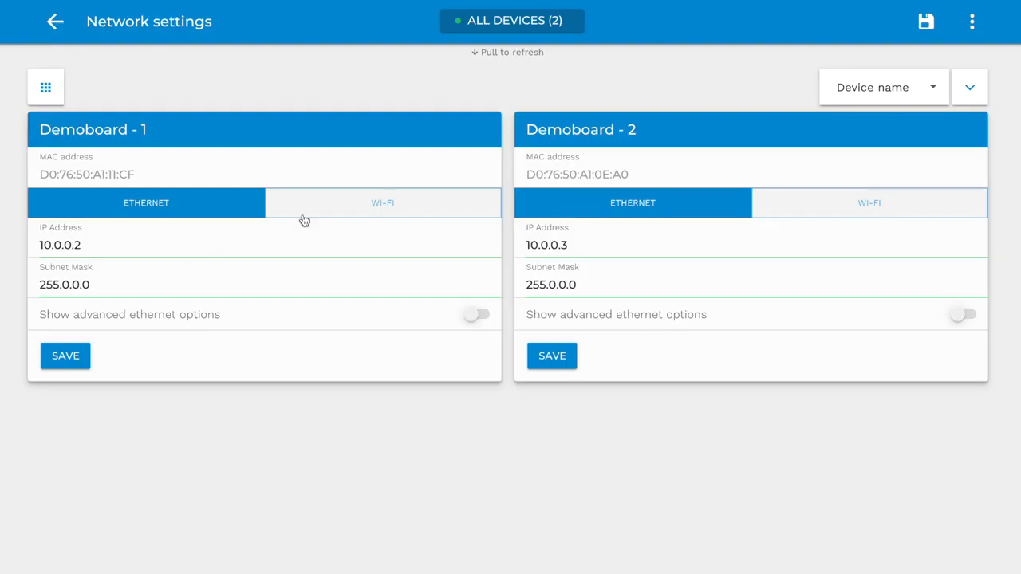
{"action": "left_click", "coordinate": [330, 208]}
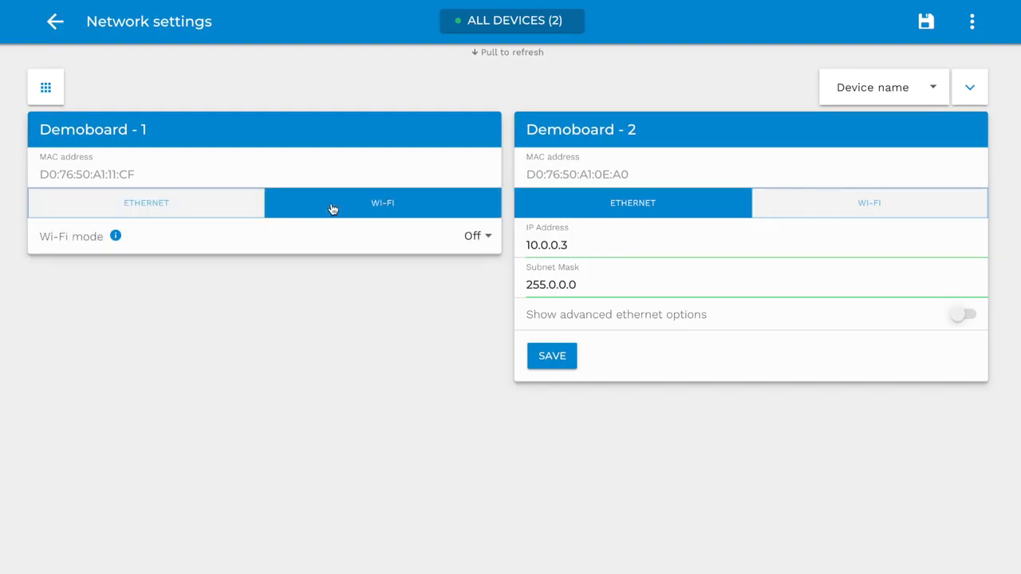
{"action": "left_click", "coordinate": [480, 237]}
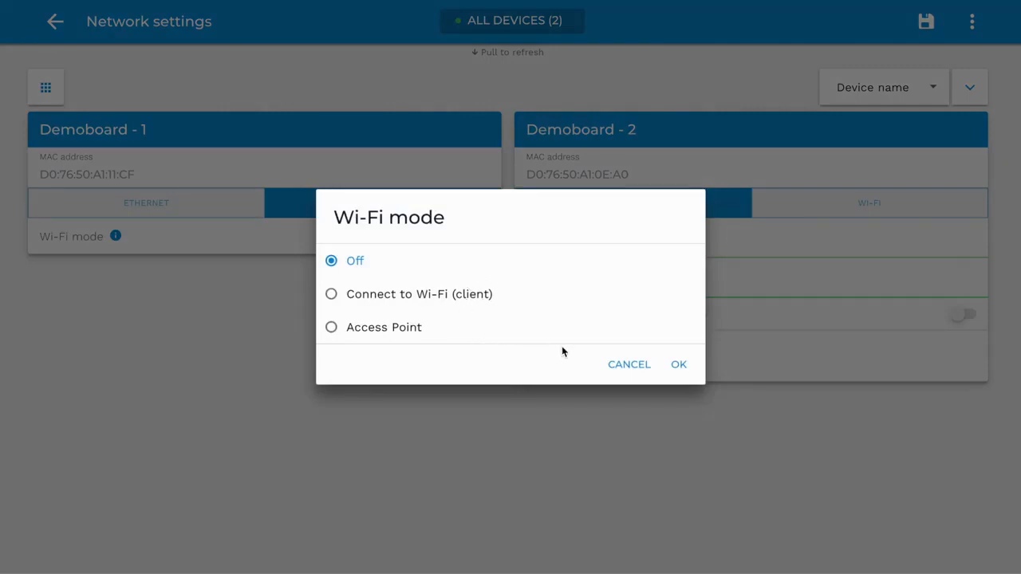
{"action": "left_click", "coordinate": [621, 366]}
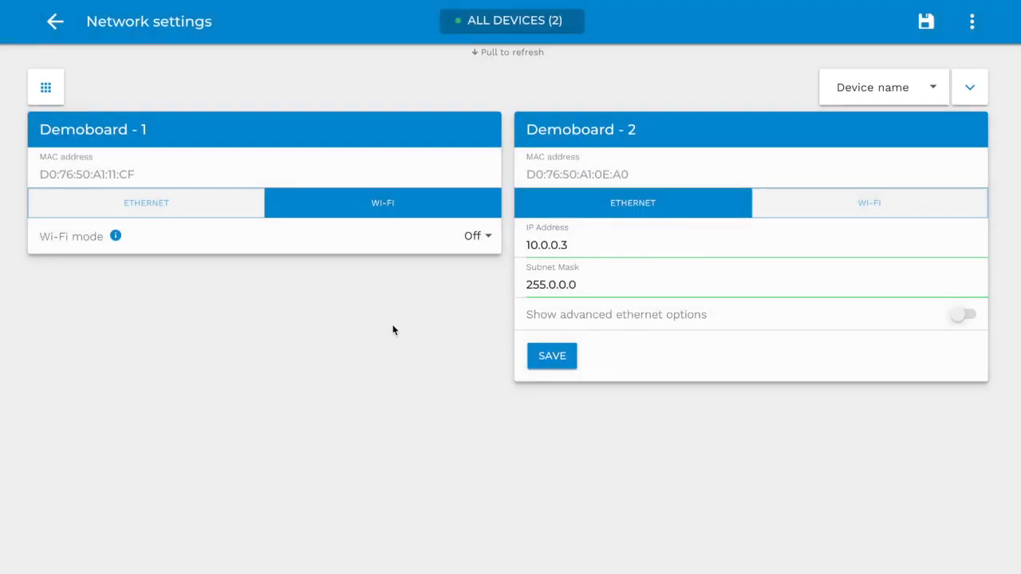
{"action": "left_click", "coordinate": [56, 23]}
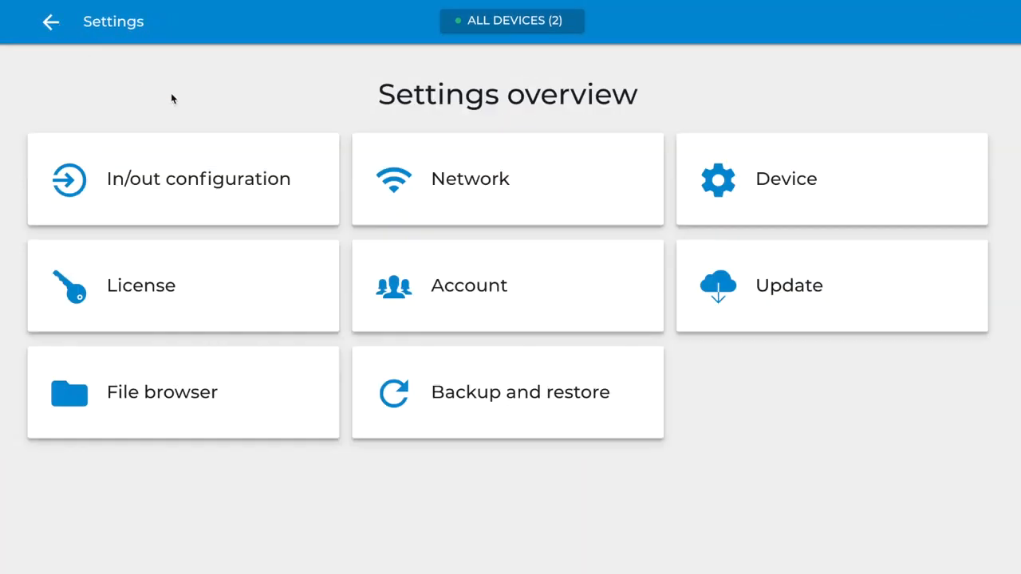
Review the device settings, including the editable device name of Demoboard - 1, and return to the settings overview
{"action": "left_click", "coordinate": [836, 190]}
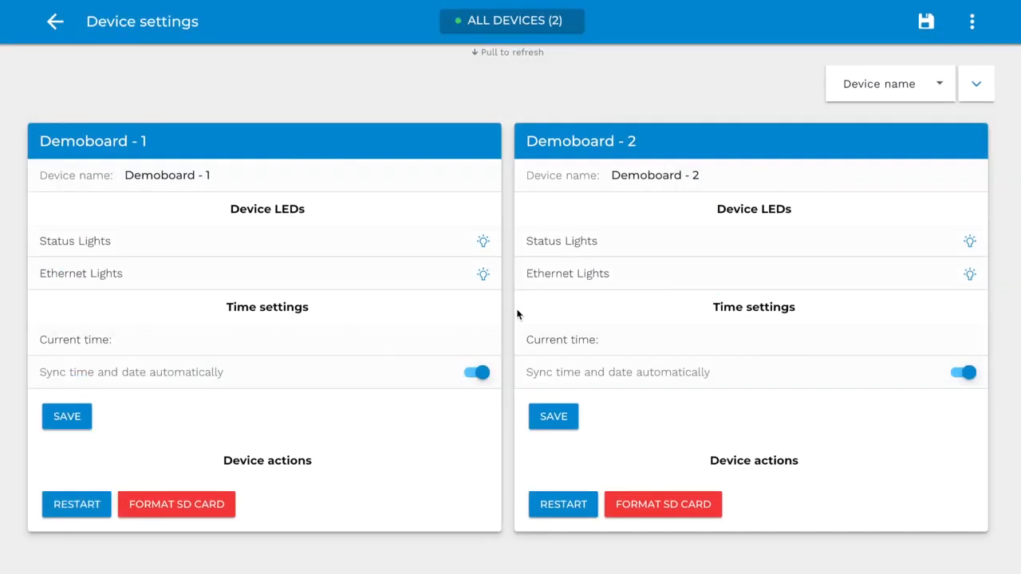
{"action": "left_click_drag", "start_coordinate": [241, 176], "coordinate": [104, 179]}
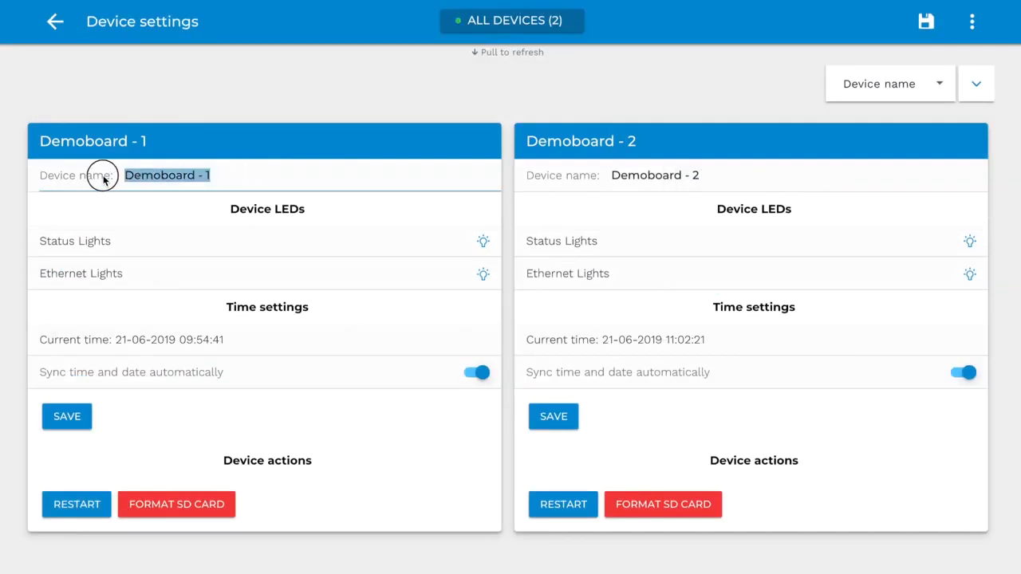
{"action": "left_click", "coordinate": [216, 175]}
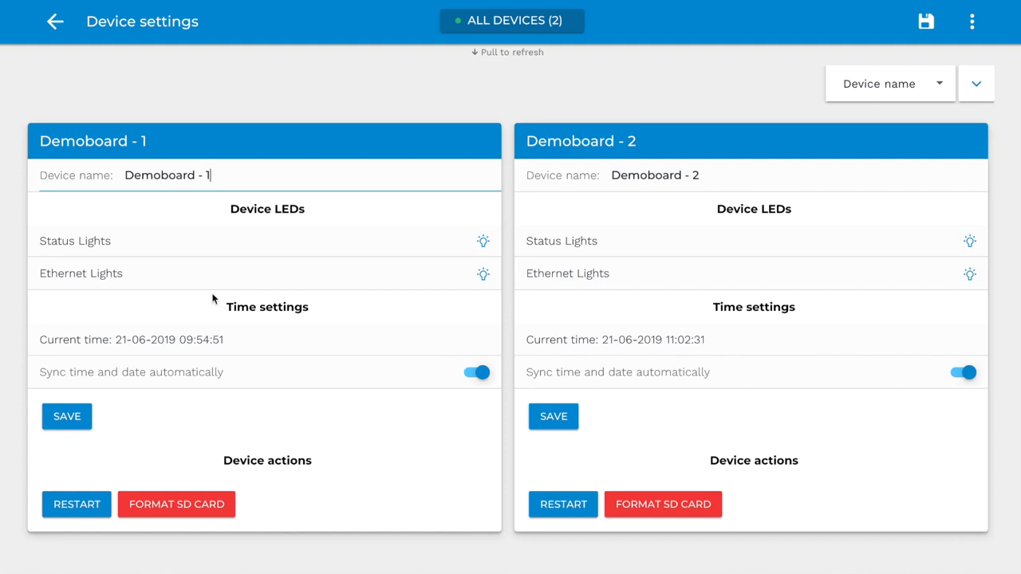
{"action": "left_click", "coordinate": [55, 22]}
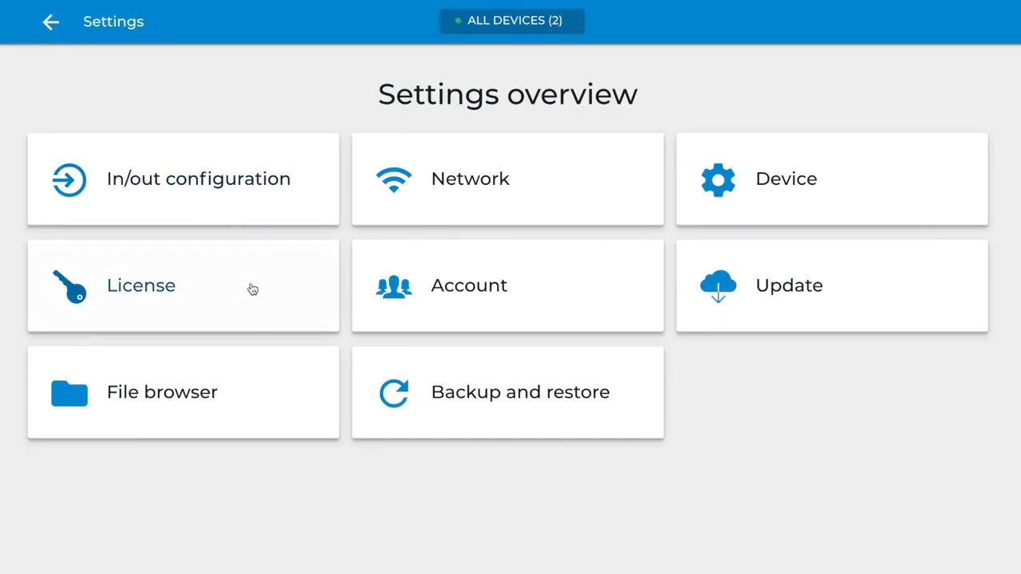
Review the license details of Demoboard - 1 and Demoboard - 2, and return to the settings overview
{"action": "left_click", "coordinate": [283, 301]}
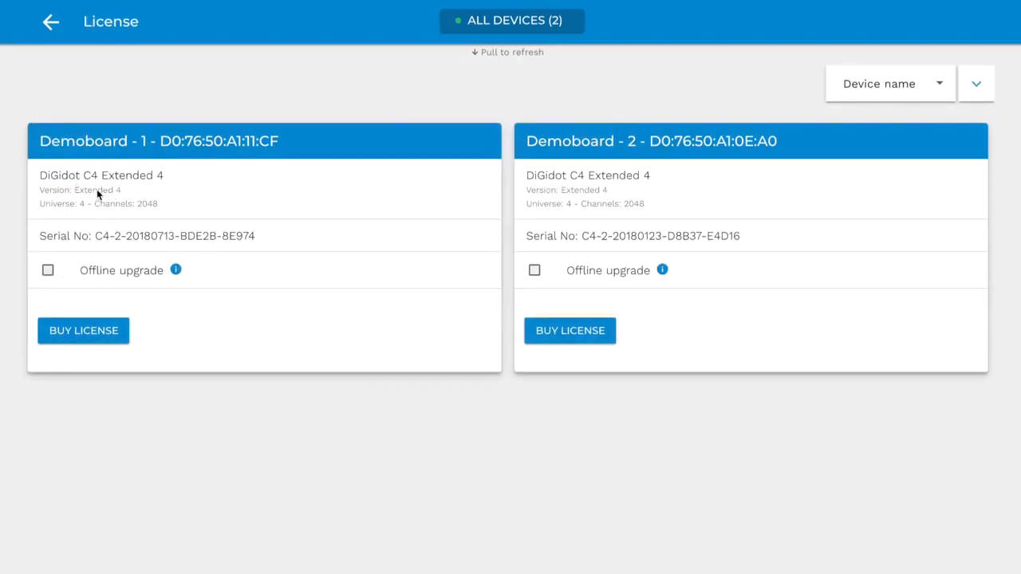
{"action": "left_click", "coordinate": [52, 23]}
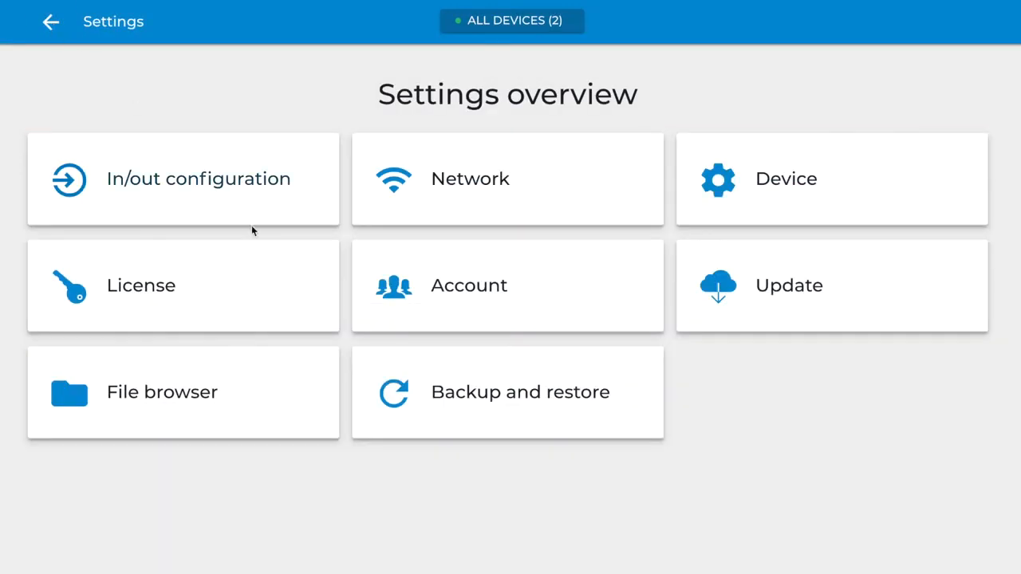
Enable the use of accounts and create the first admin account with username "user", entering and confirming its password
{"action": "left_click", "coordinate": [483, 291]}
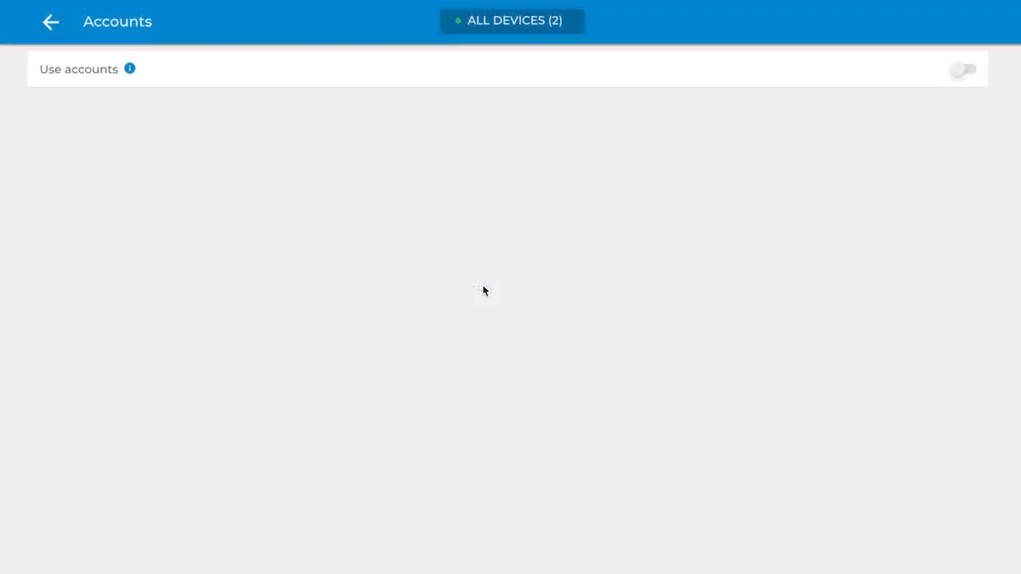
{"action": "left_click", "coordinate": [961, 69]}
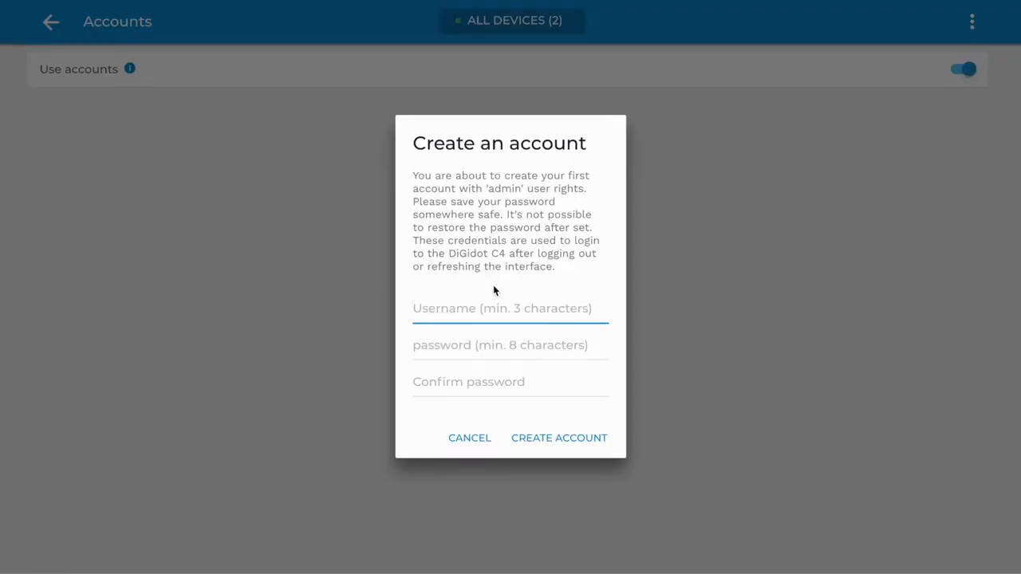
{"action": "type", "text": "user"}
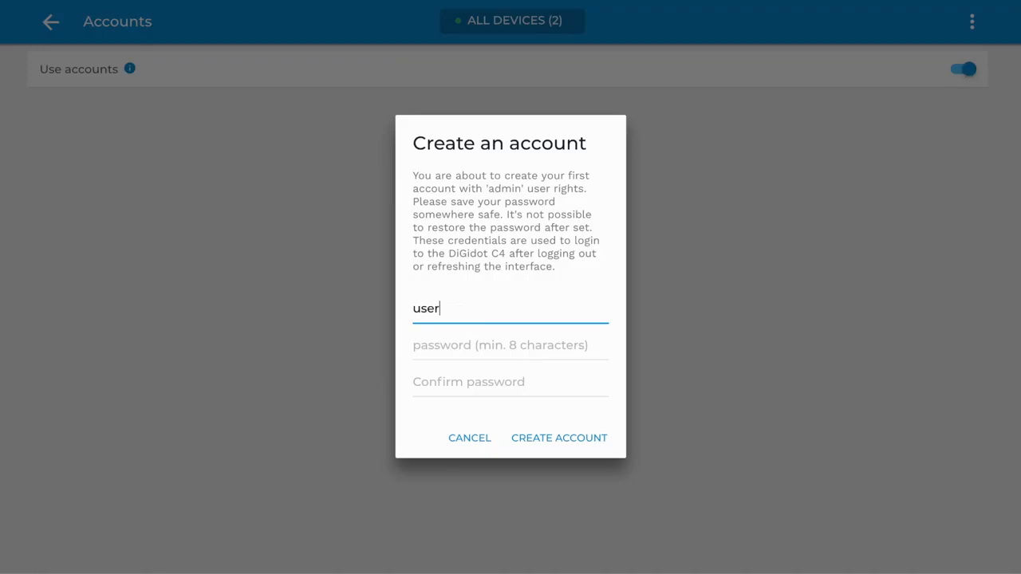
{"action": "left_click", "coordinate": [476, 347]}
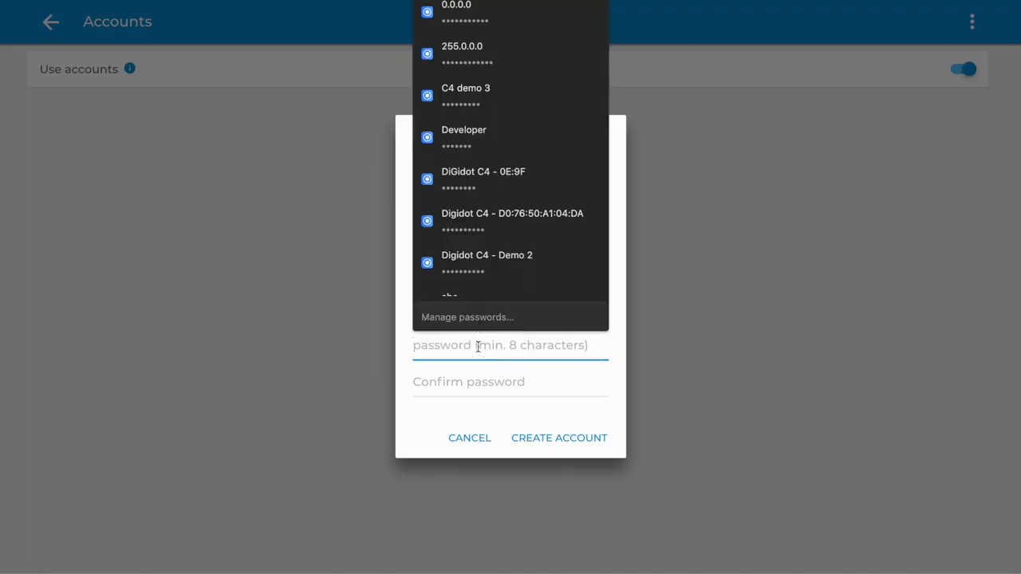
{"action": "type", "text": "*********"}
{"action": "key", "text": "Tab"}
{"action": "type", "text": "*********"}
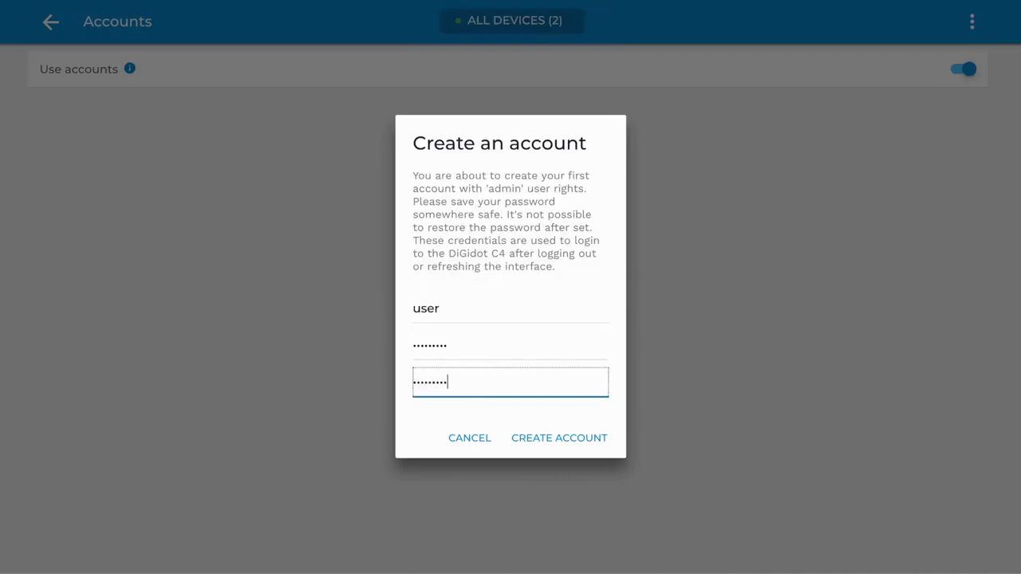
{"action": "left_click", "coordinate": [570, 438]}
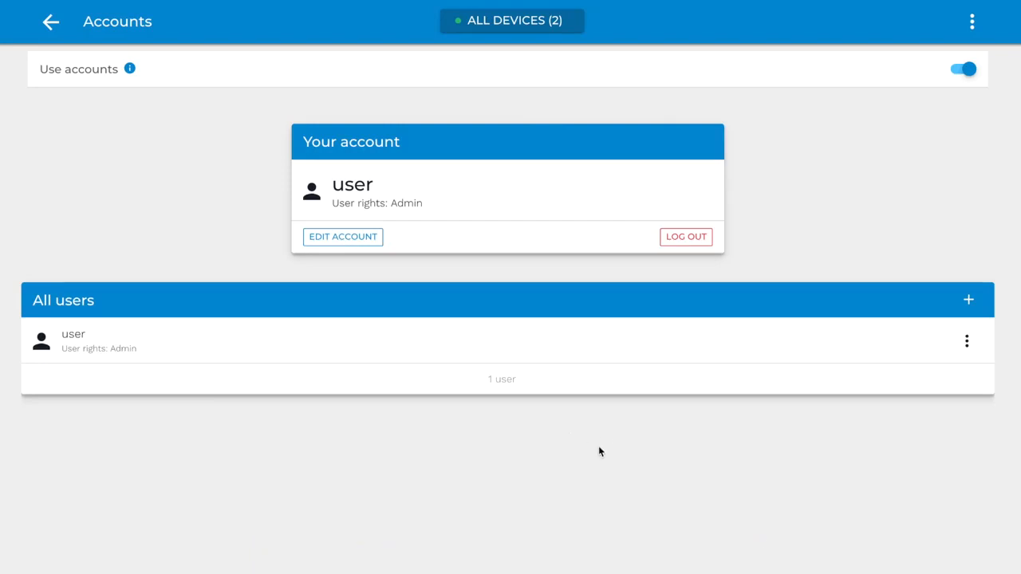
Start an additional account with the username "user 2", and enter and confirm its account password
{"action": "left_click", "coordinate": [970, 301]}
{"action": "left_click", "coordinate": [434, 111]}
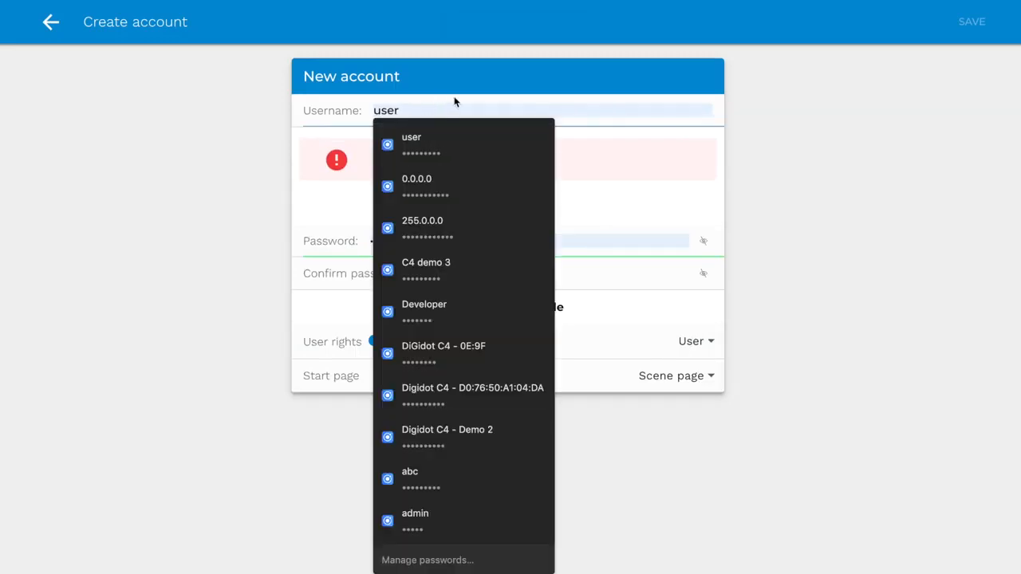
{"action": "left_click", "coordinate": [544, 86]}
{"action": "left_click", "coordinate": [434, 110]}
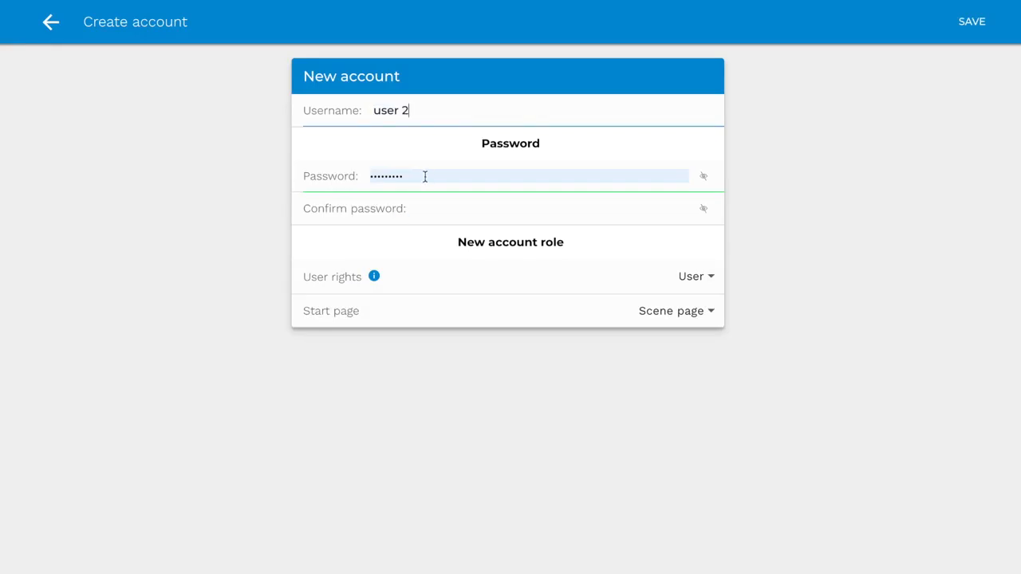
{"action": "left_click_drag", "start_coordinate": [425, 177], "coordinate": [270, 177]}
{"action": "type", "text": "•••••••••"}
{"action": "key", "text": "Tab"}
{"action": "key", "text": "Tab"}
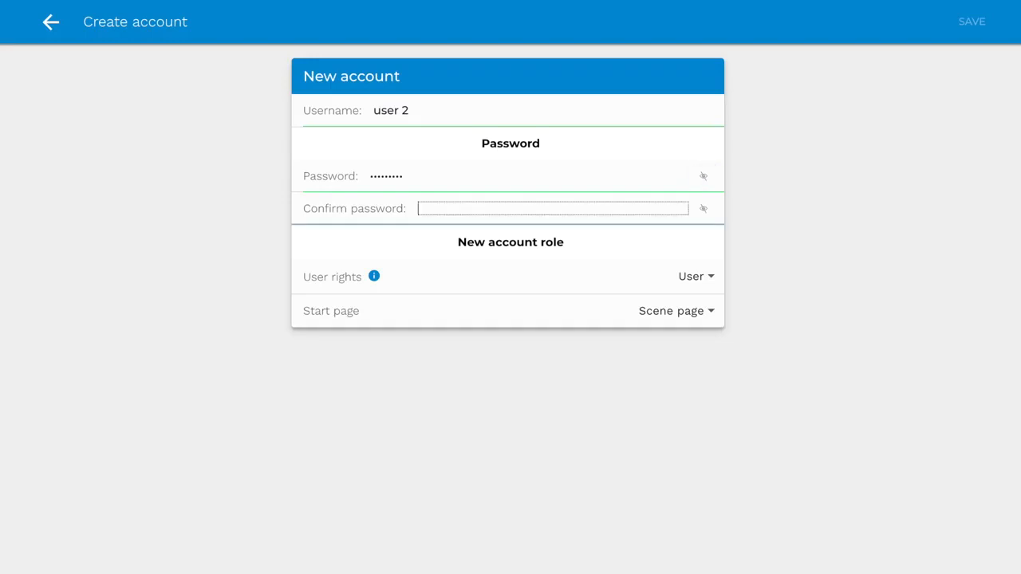
{"action": "type", "text": "•••••••••"}
{"action": "left_click", "coordinate": [771, 310]}
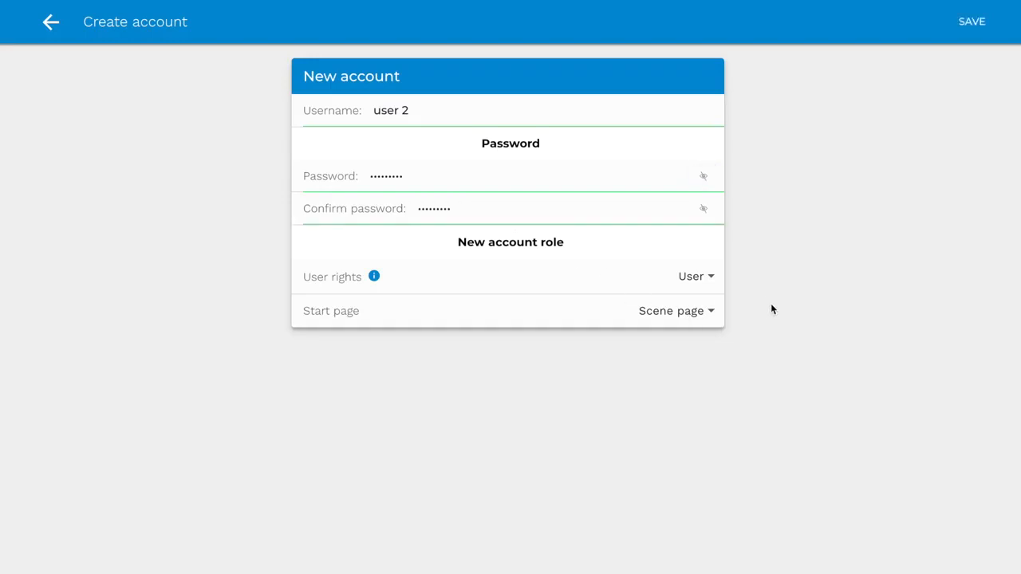
Keep User rights at User and the start page at Scene page, save the new account and return to the settings overview
{"action": "left_click", "coordinate": [697, 279]}
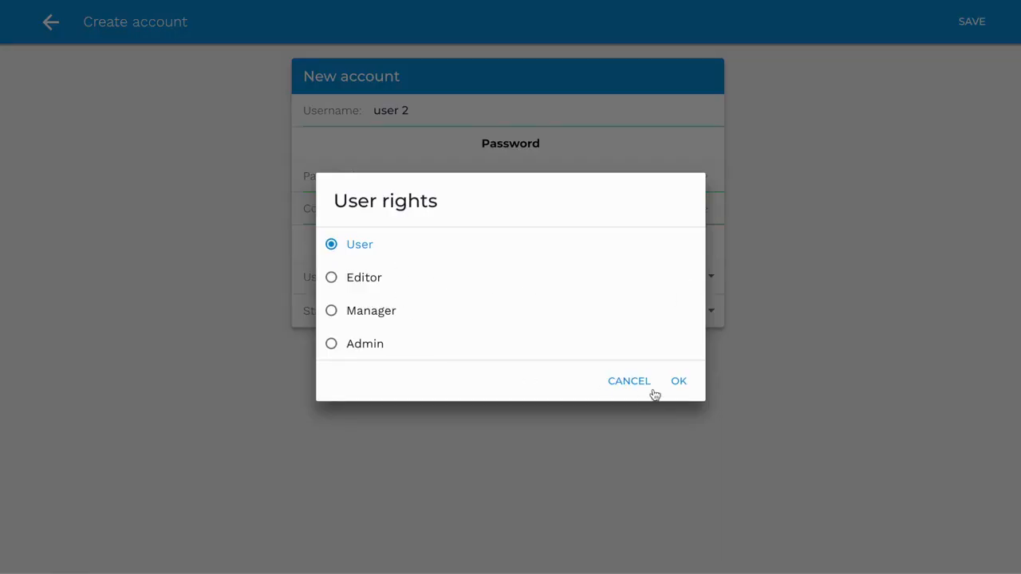
{"action": "left_click", "coordinate": [679, 382]}
{"action": "left_click", "coordinate": [692, 309]}
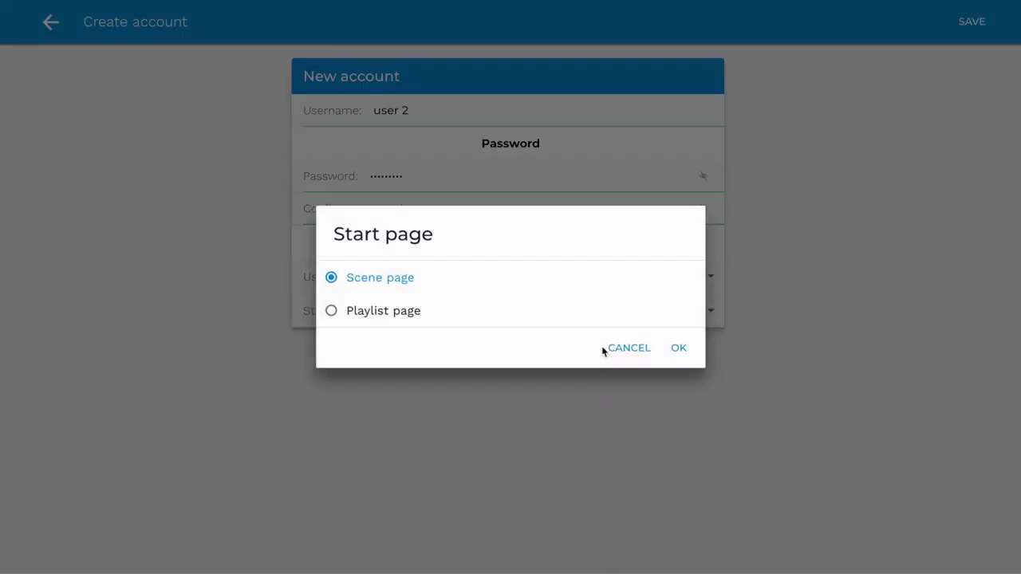
{"action": "left_click", "coordinate": [680, 351]}
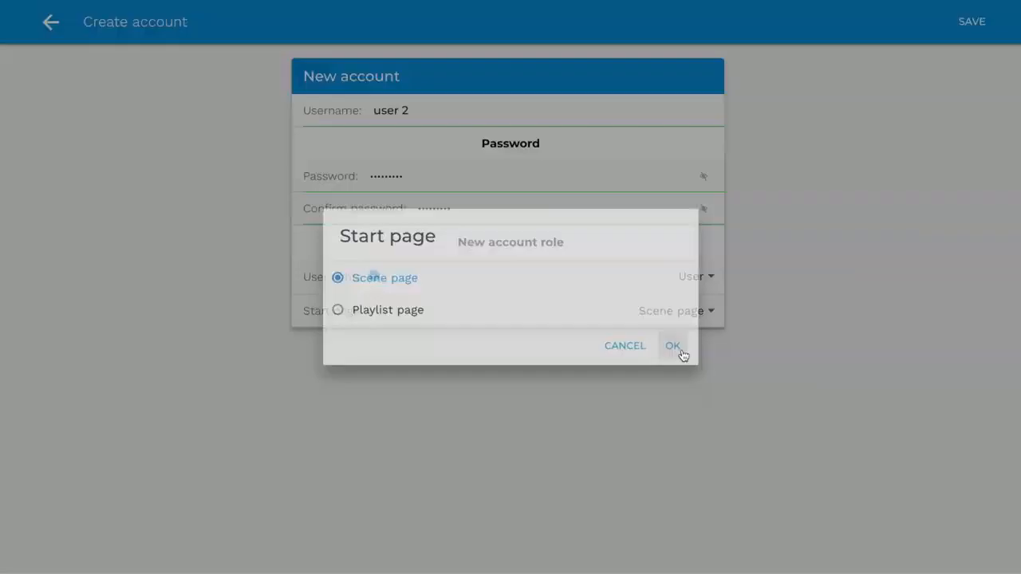
{"action": "left_click", "coordinate": [972, 24]}
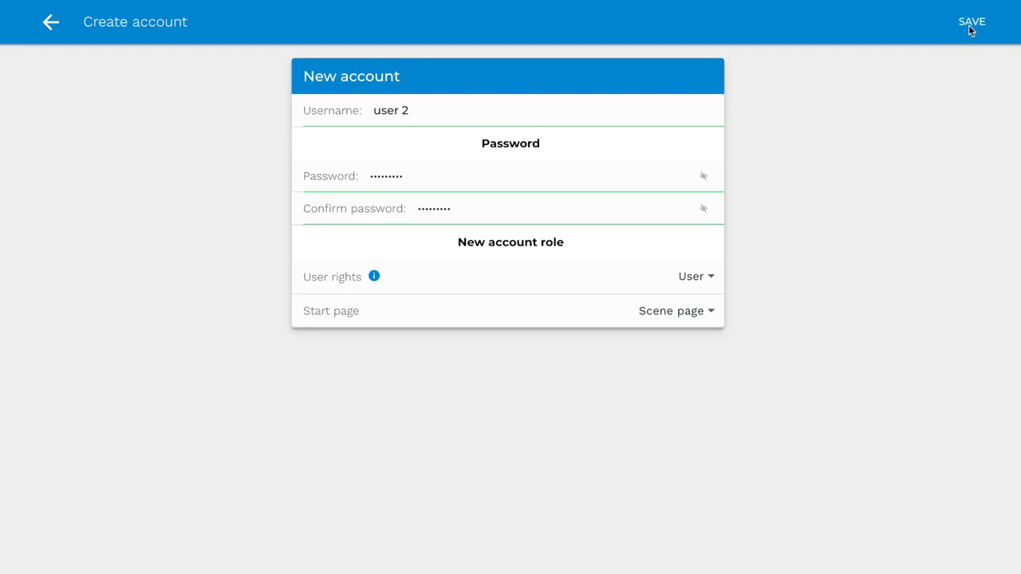
{"action": "left_click", "coordinate": [912, 169]}
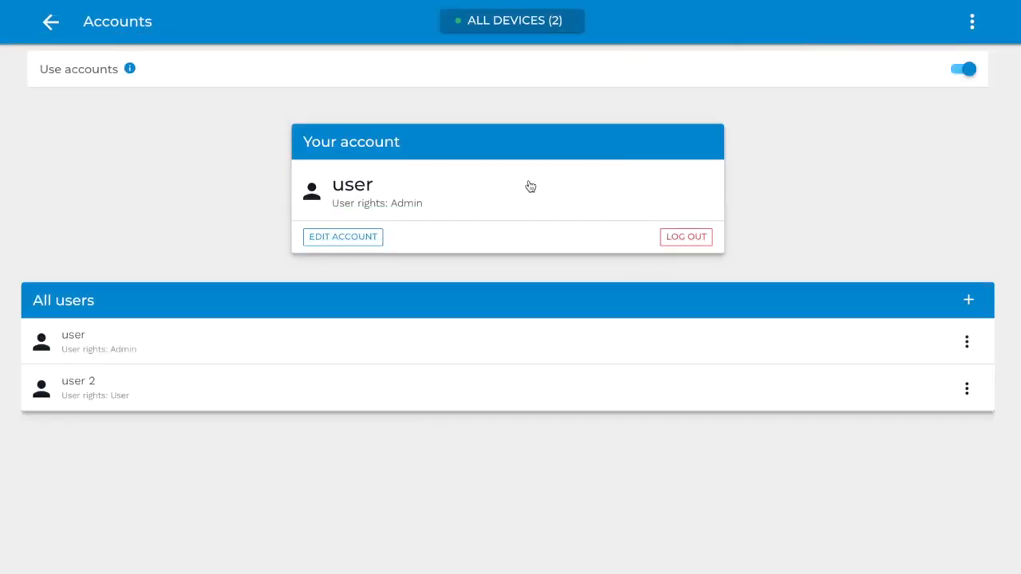
{"action": "left_click", "coordinate": [50, 24]}
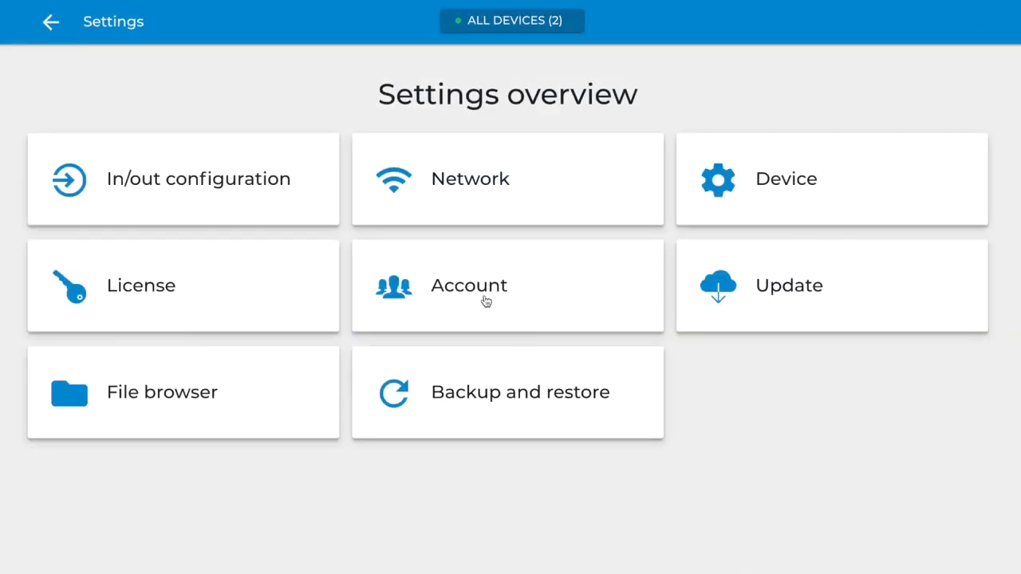
Open the firmware update settings and read the changelog of Demoboard - 1's current firmware version
{"action": "left_click", "coordinate": [822, 289]}
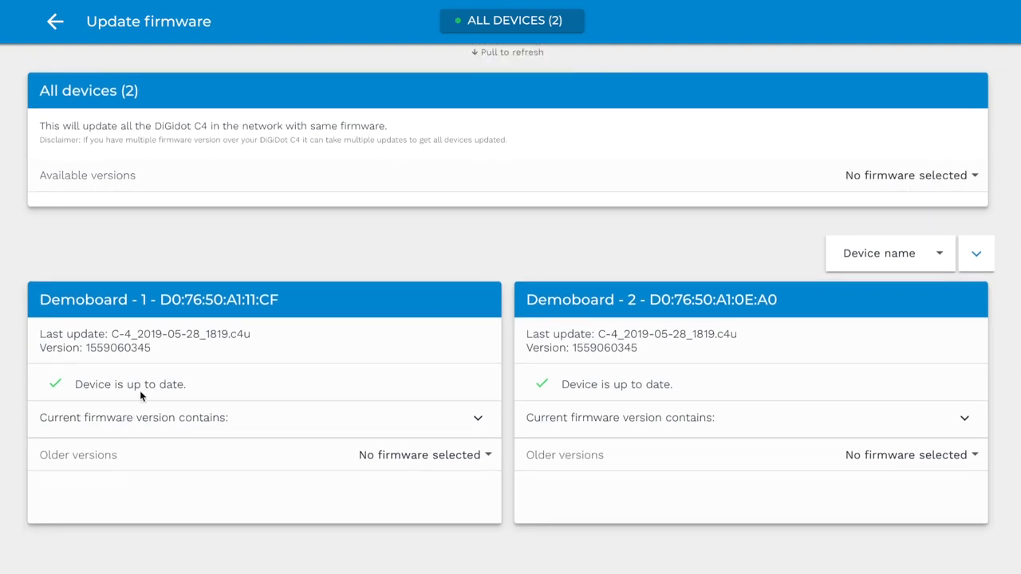
{"action": "left_click", "coordinate": [478, 418]}
{"action": "scroll", "coordinate": [479, 421], "scroll_direction": "down", "scroll_amount": 3}
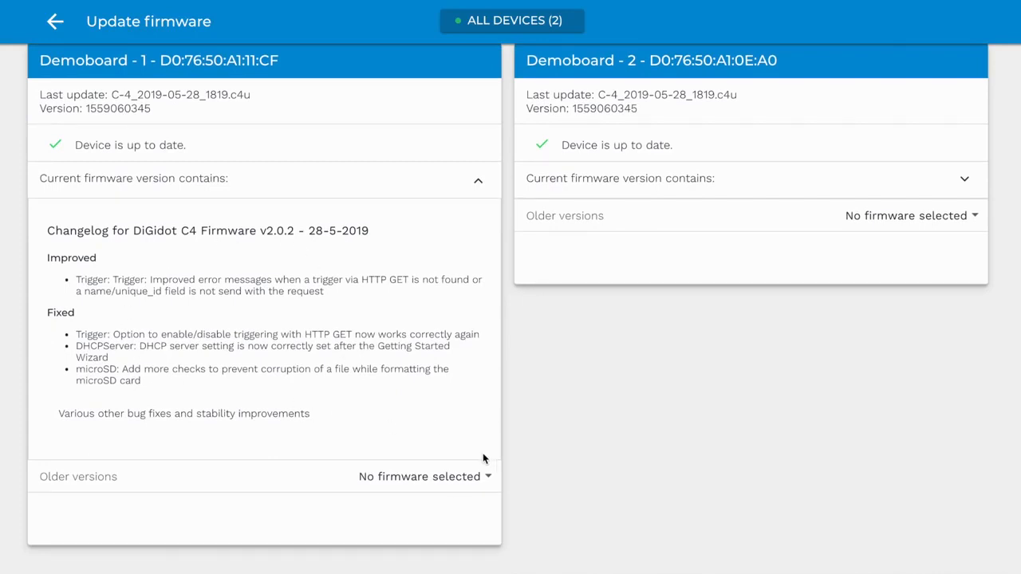
Select the older firmware 09-05-2019 for Demoboard - 1, review its changelog and return to the settings overview without downgrading
{"action": "left_click", "coordinate": [462, 477]}
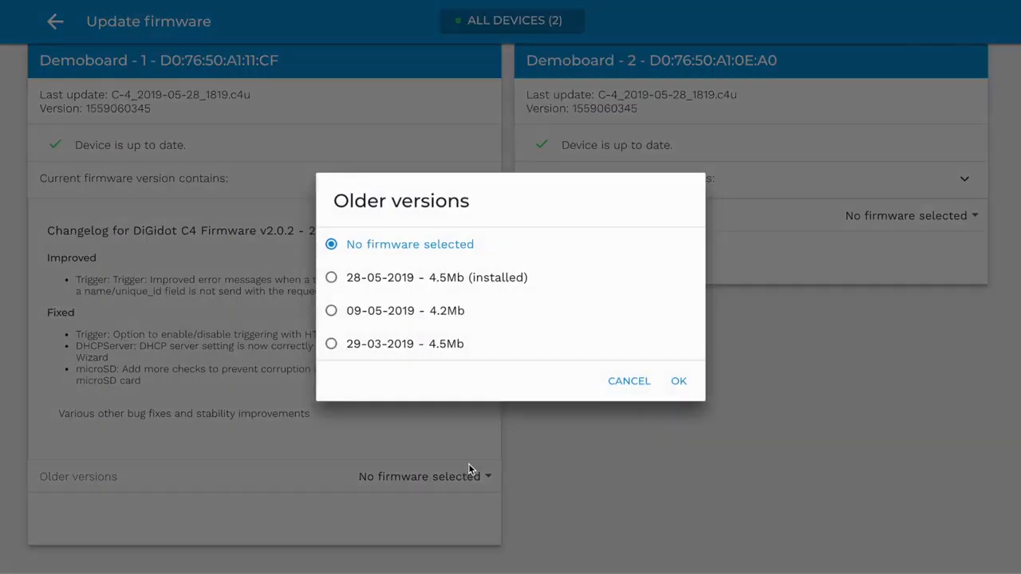
{"action": "left_click", "coordinate": [461, 311]}
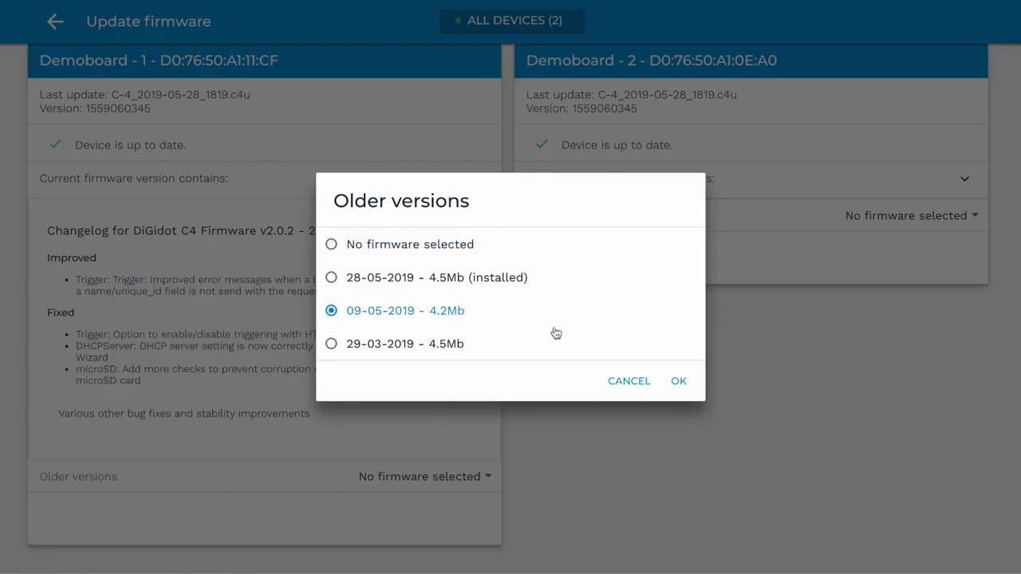
{"action": "left_click", "coordinate": [676, 380]}
{"action": "scroll", "coordinate": [496, 388], "scroll_direction": "down", "scroll_amount": 8}
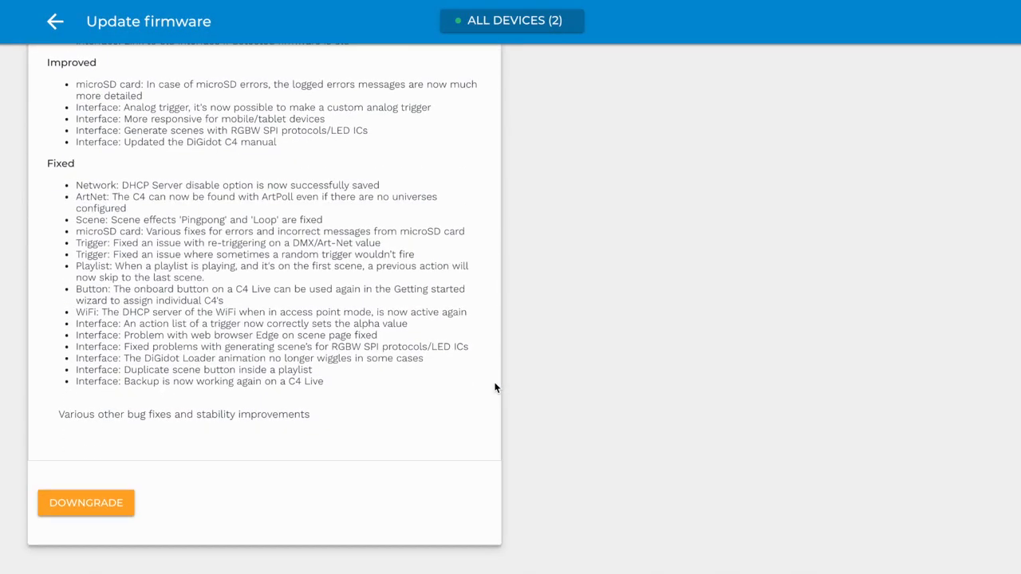
{"action": "scroll", "coordinate": [252, 361], "scroll_direction": "up", "scroll_amount": 10}
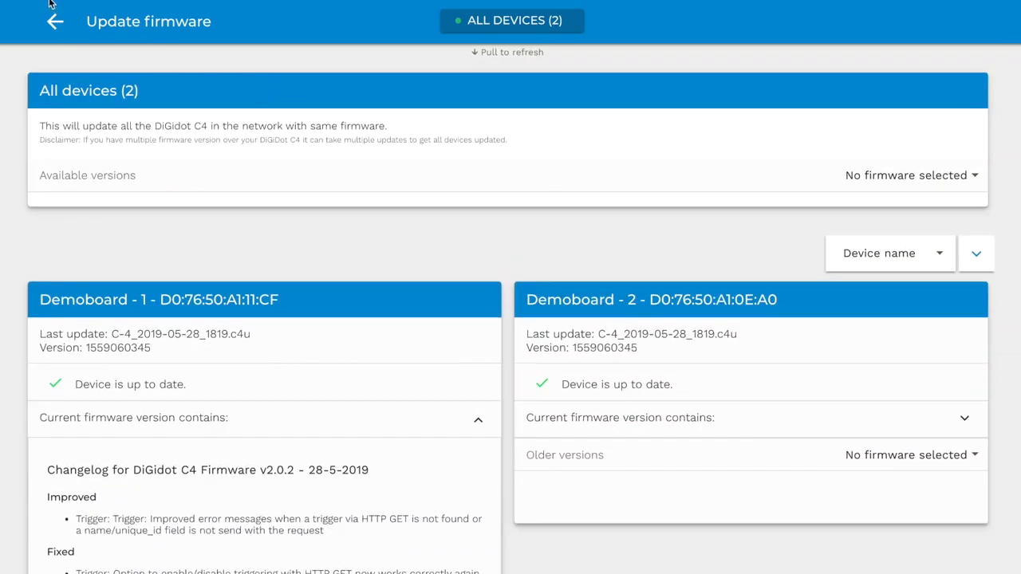
{"action": "left_click", "coordinate": [56, 22]}
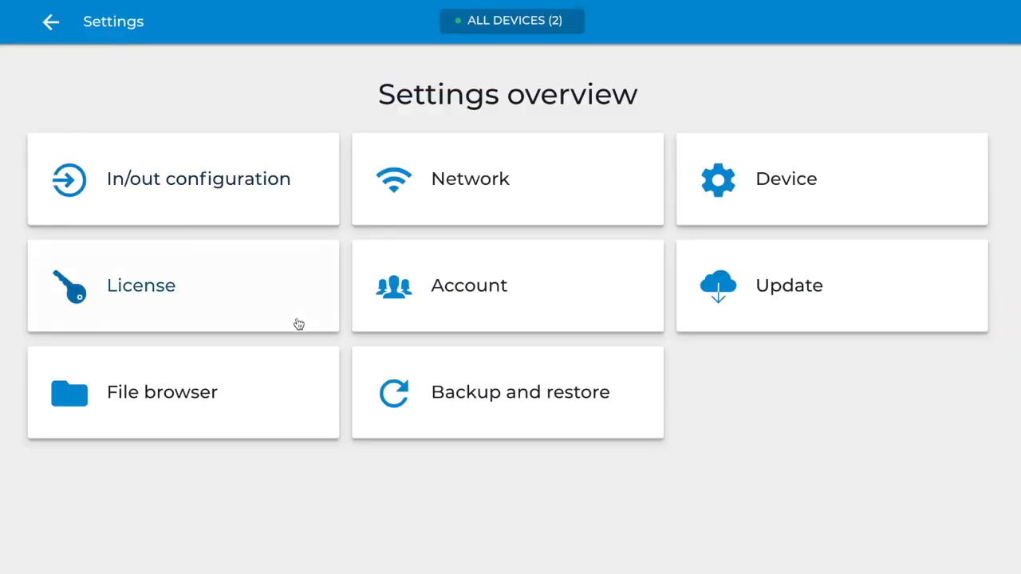
Browse the SD card files of Demoboard - 1, including the SYSTEM folder, and return to the settings overview
{"action": "left_click", "coordinate": [237, 396]}
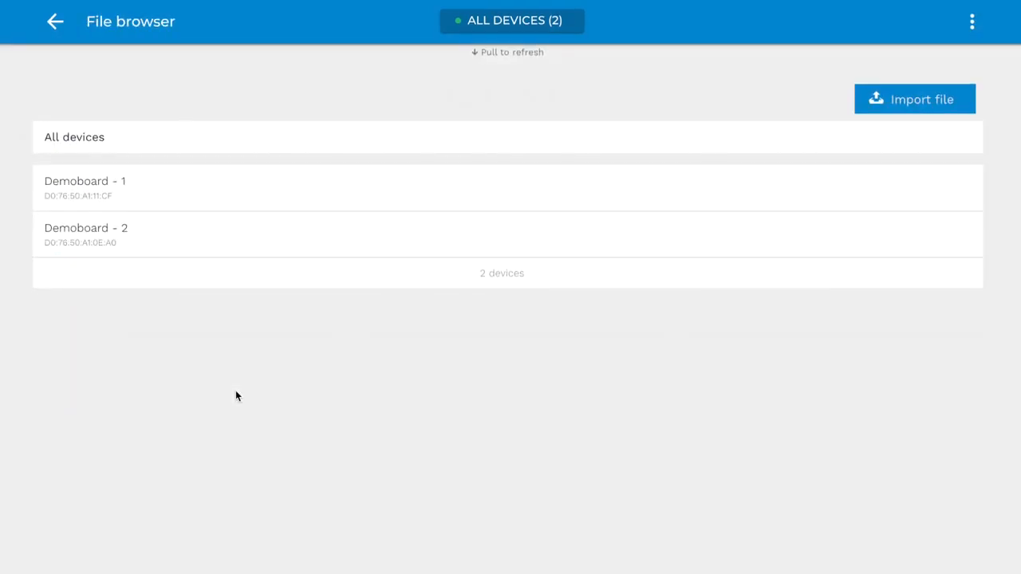
{"action": "left_click", "coordinate": [142, 184]}
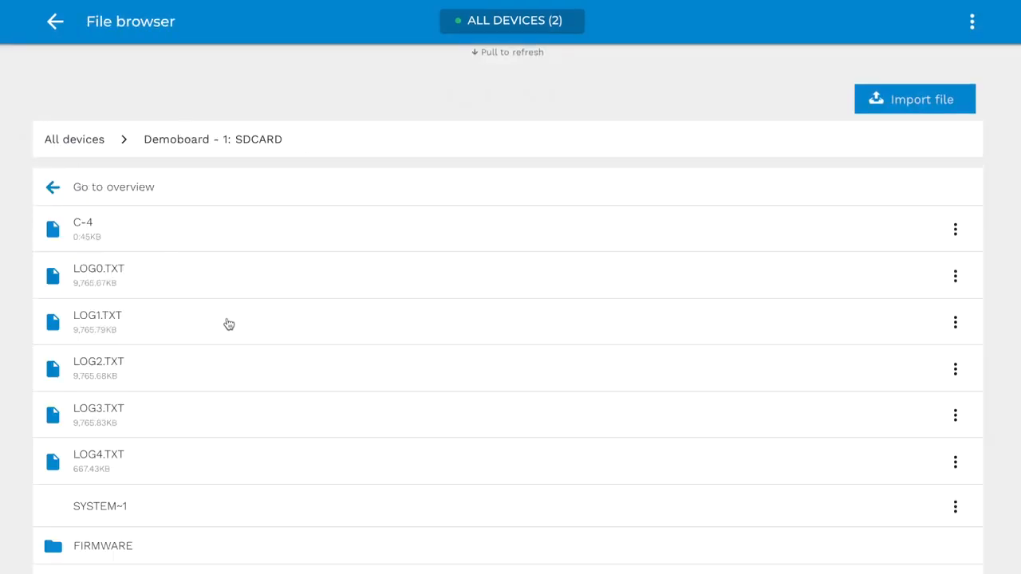
{"action": "scroll", "coordinate": [240, 407], "scroll_direction": "down", "scroll_amount": 5}
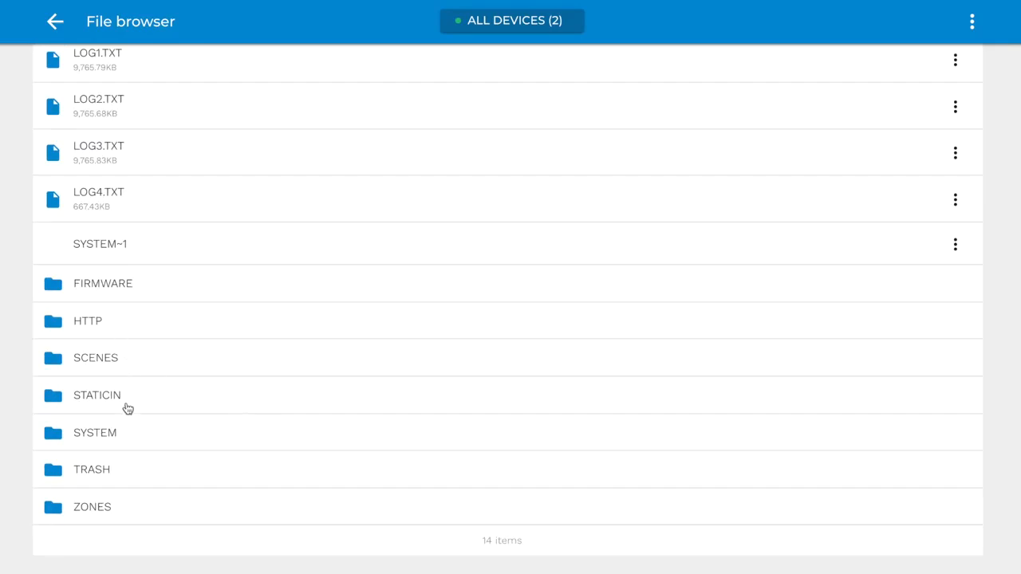
{"action": "left_click", "coordinate": [126, 433]}
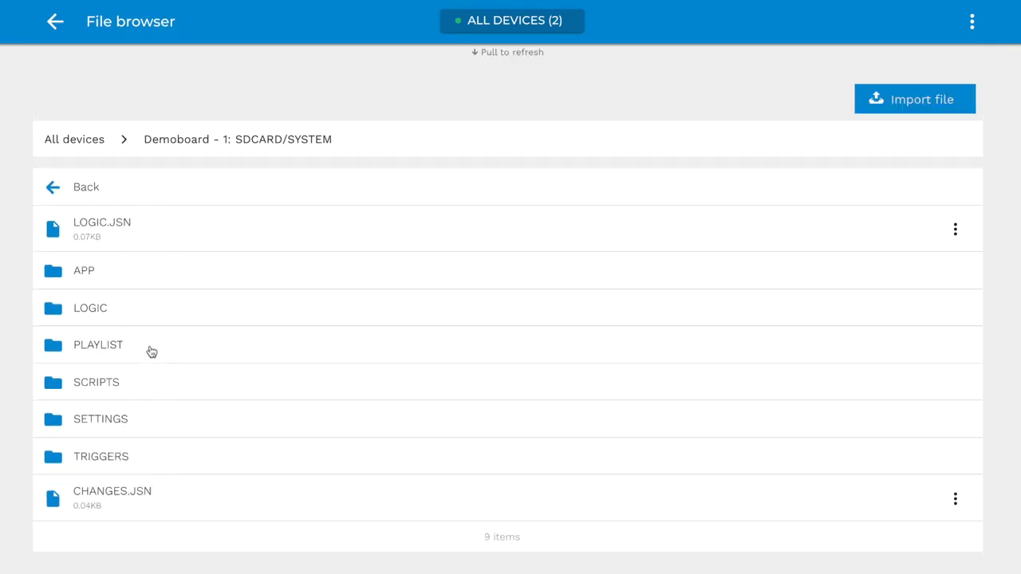
{"action": "left_click", "coordinate": [53, 192]}
{"action": "left_click", "coordinate": [56, 189]}
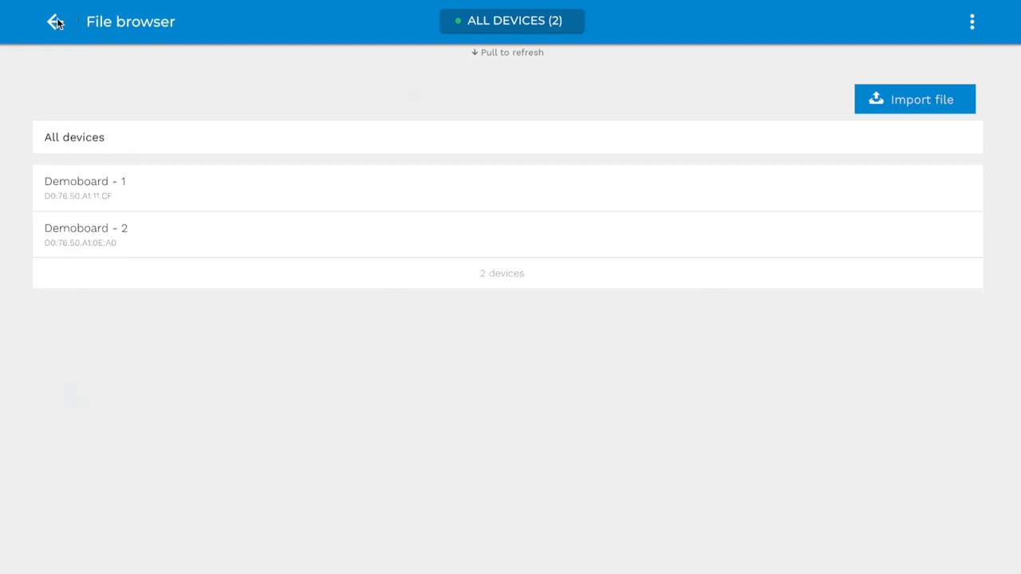
{"action": "left_click", "coordinate": [56, 23]}
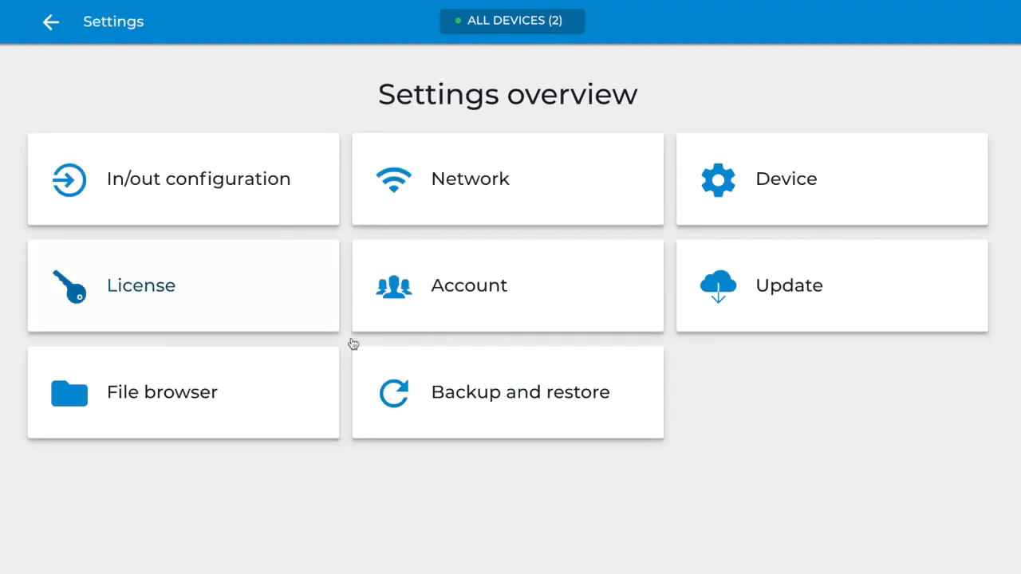
Save a backup of both devices with all export options, export it as a file and dismiss the file-opening dialog
{"action": "left_click", "coordinate": [510, 401]}
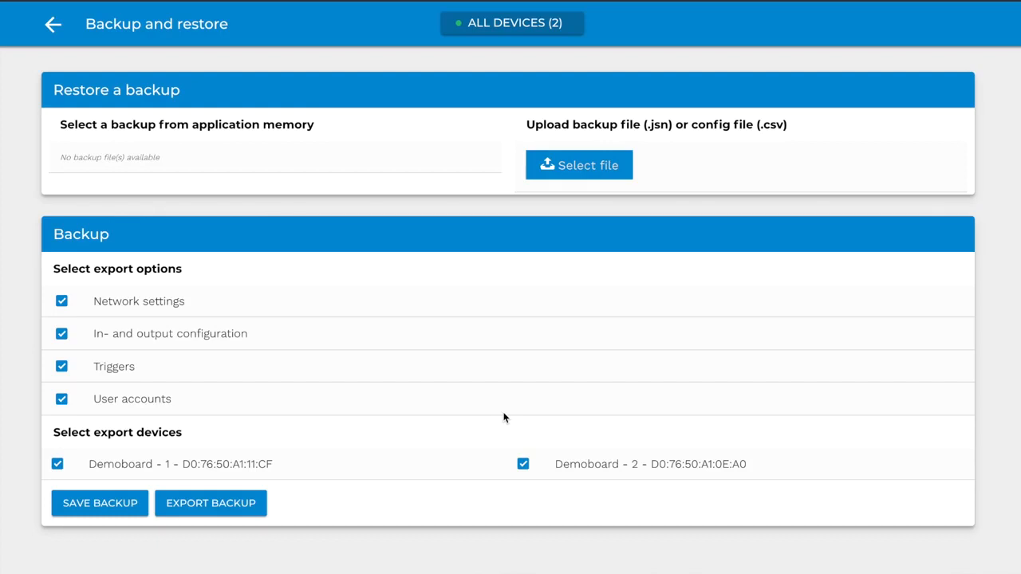
{"action": "left_click", "coordinate": [125, 501]}
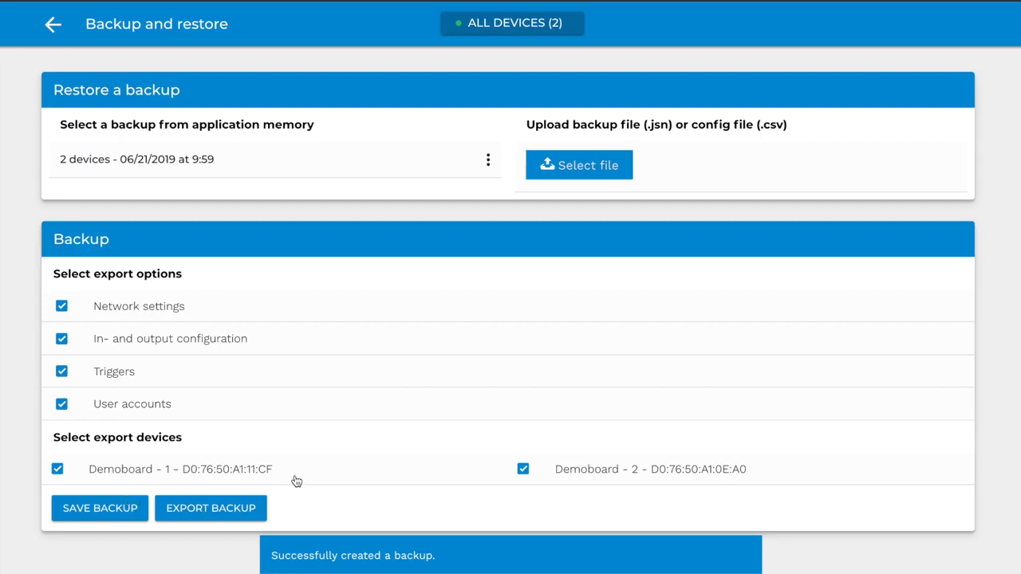
{"action": "left_click", "coordinate": [228, 510]}
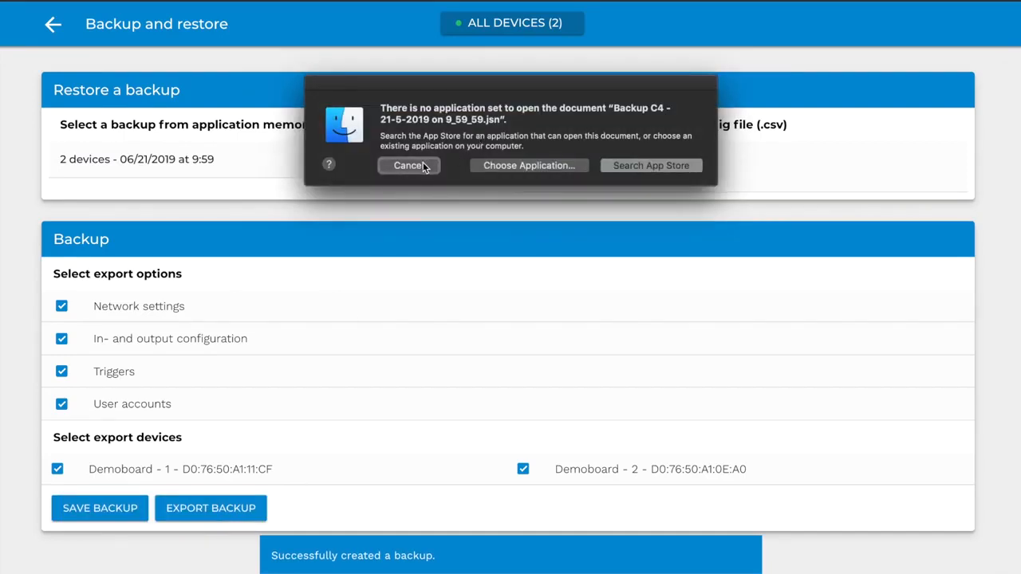
{"action": "left_click", "coordinate": [424, 166]}
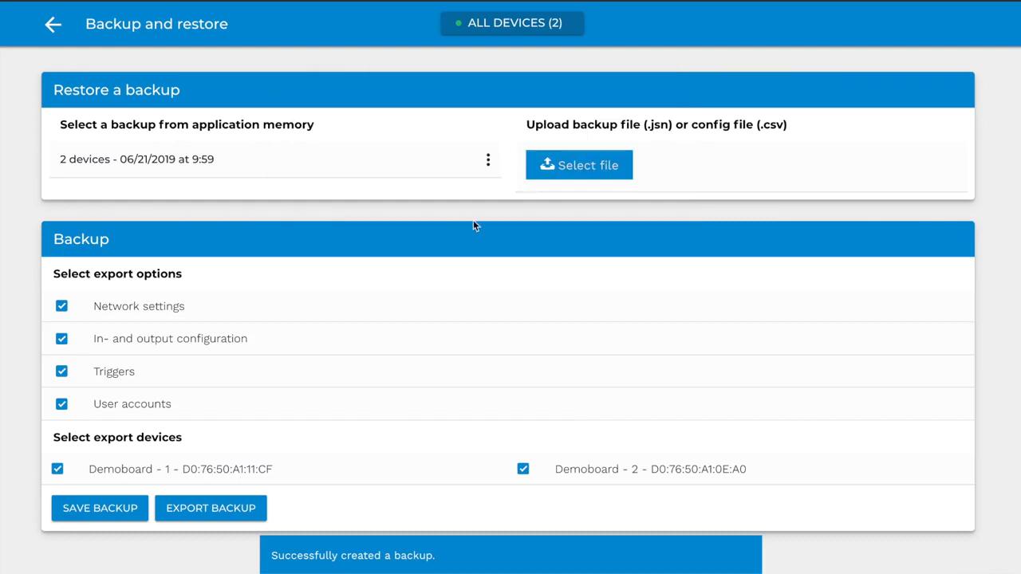
Review the saved backup's restore options and Demoboard - 1's import summary, and return to the settings overview without restoring
{"action": "left_click", "coordinate": [438, 161]}
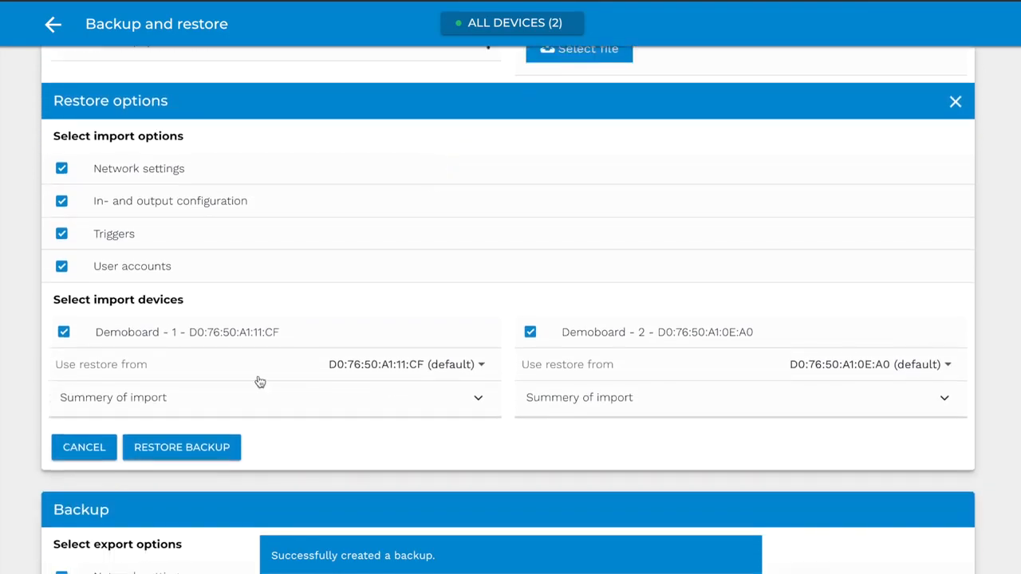
{"action": "left_click", "coordinate": [470, 398]}
{"action": "scroll", "coordinate": [467, 401], "scroll_direction": "down", "scroll_amount": 3}
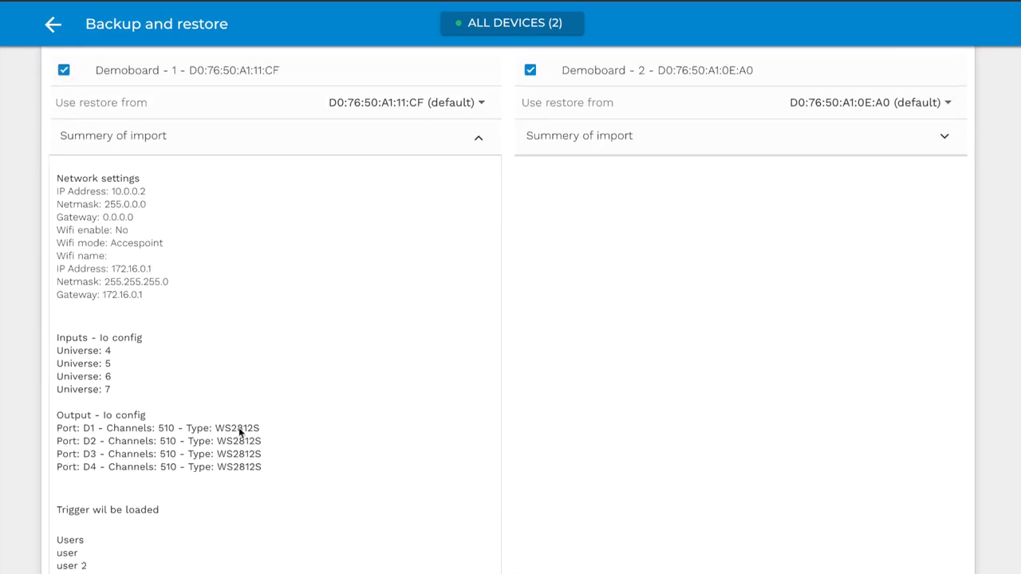
{"action": "scroll", "coordinate": [235, 398], "scroll_direction": "down", "scroll_amount": 2}
{"action": "left_click", "coordinate": [54, 19]}
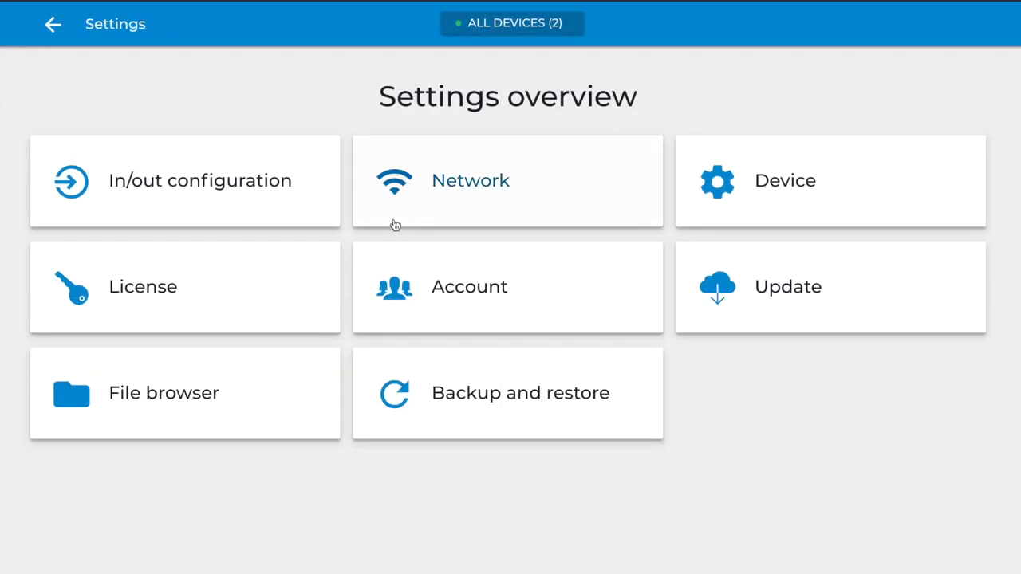
Return to the home page and open the C4 manual
{"action": "left_click", "coordinate": [49, 24]}
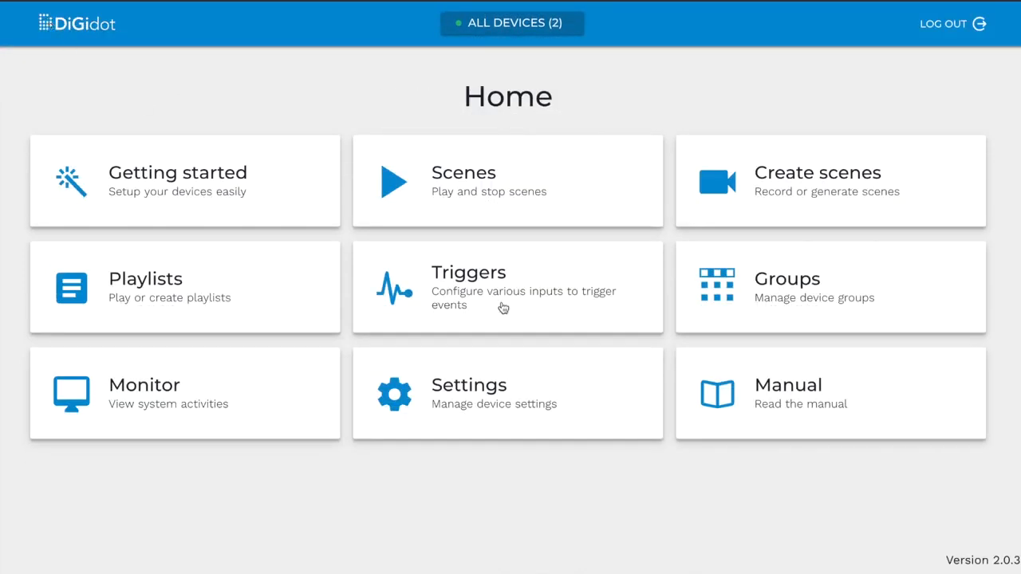
{"action": "left_click", "coordinate": [824, 404]}
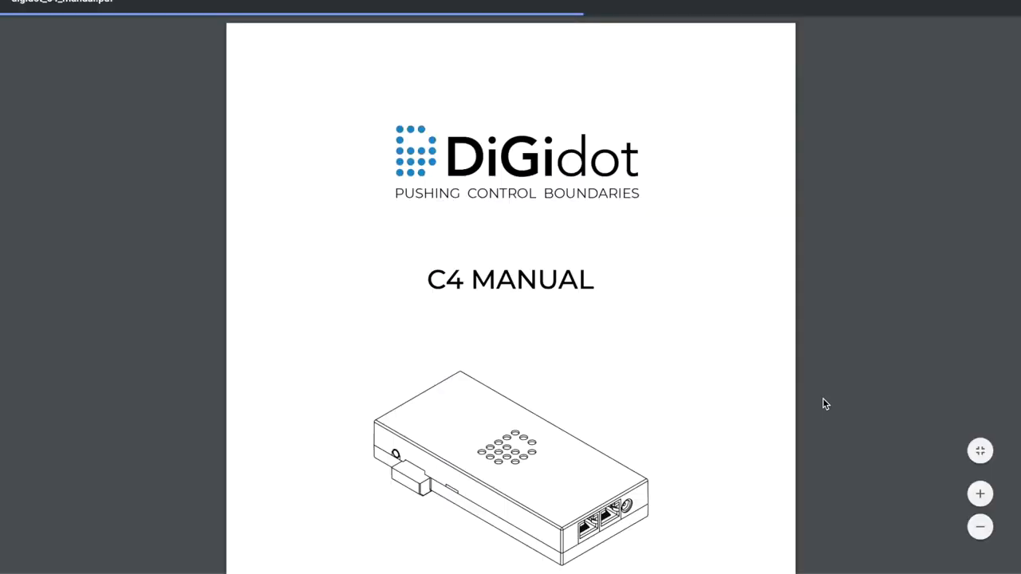